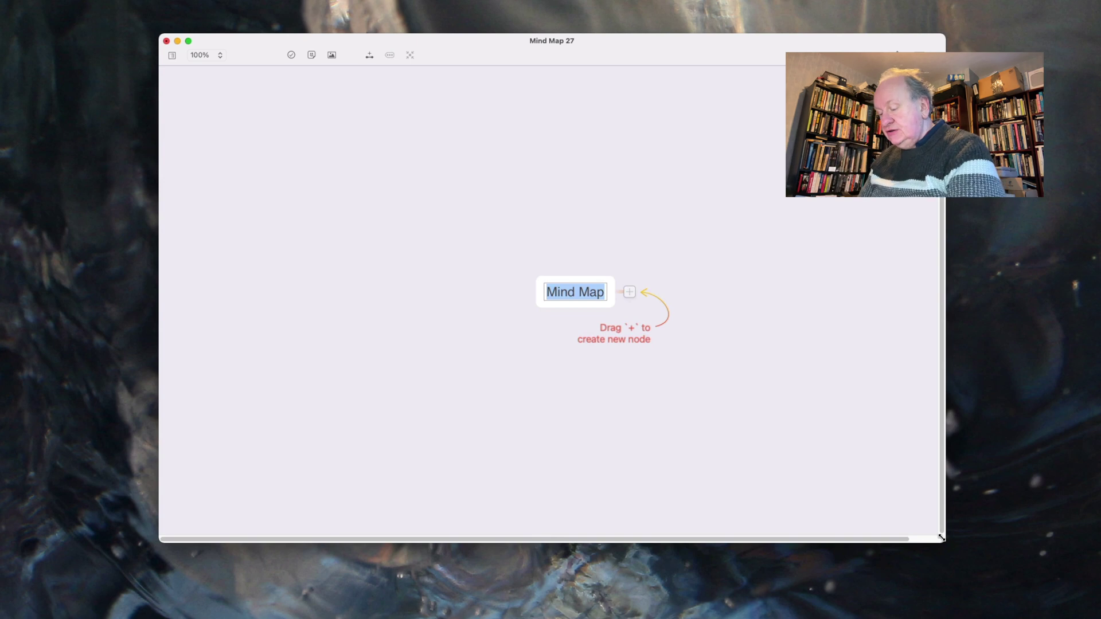
# Retitle the central idea 'Writing Year 2021', correcting the typos
pyautogui.write('WiringWri')
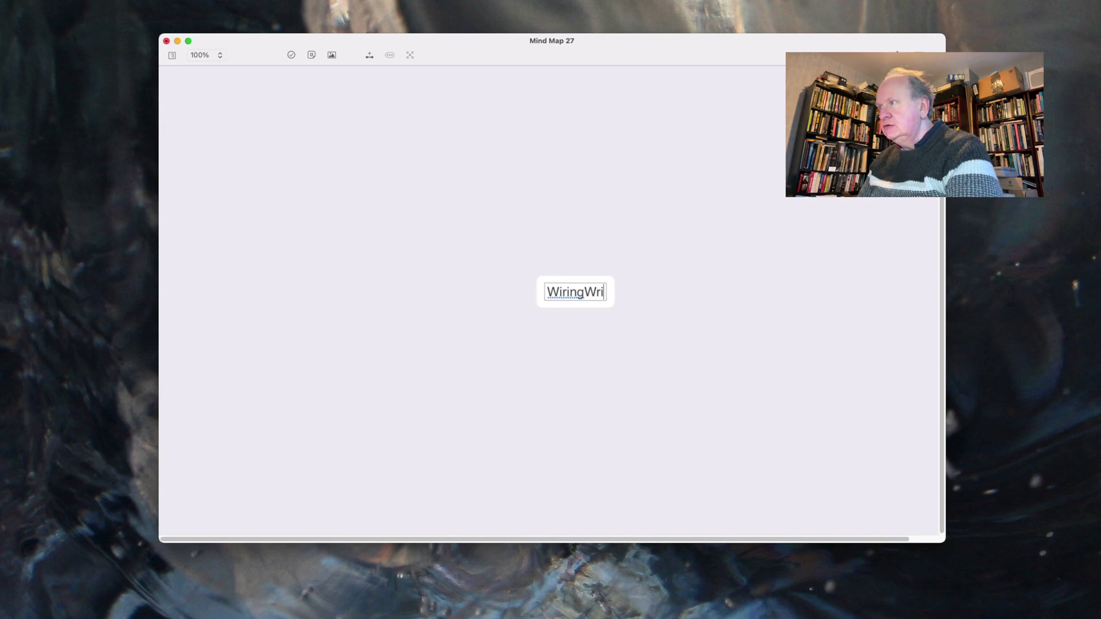
pyautogui.press('super+a')
pyautogui.write('Writing Year 201')
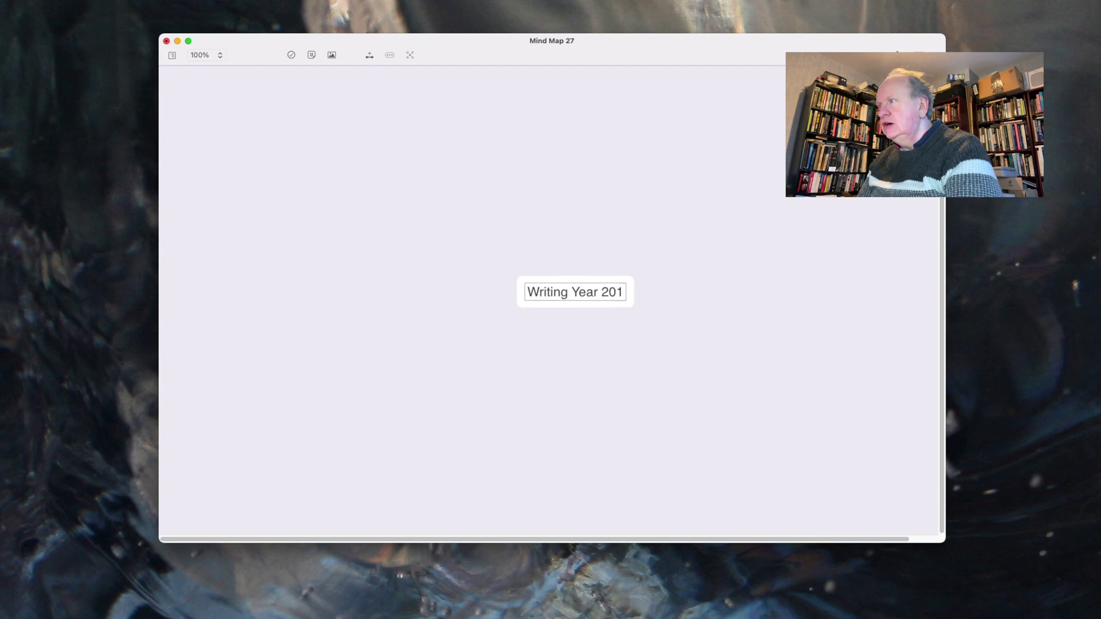
pyautogui.press('BackSpace')
pyautogui.write('20')
pyautogui.press('BackSpace')
pyautogui.write('1')
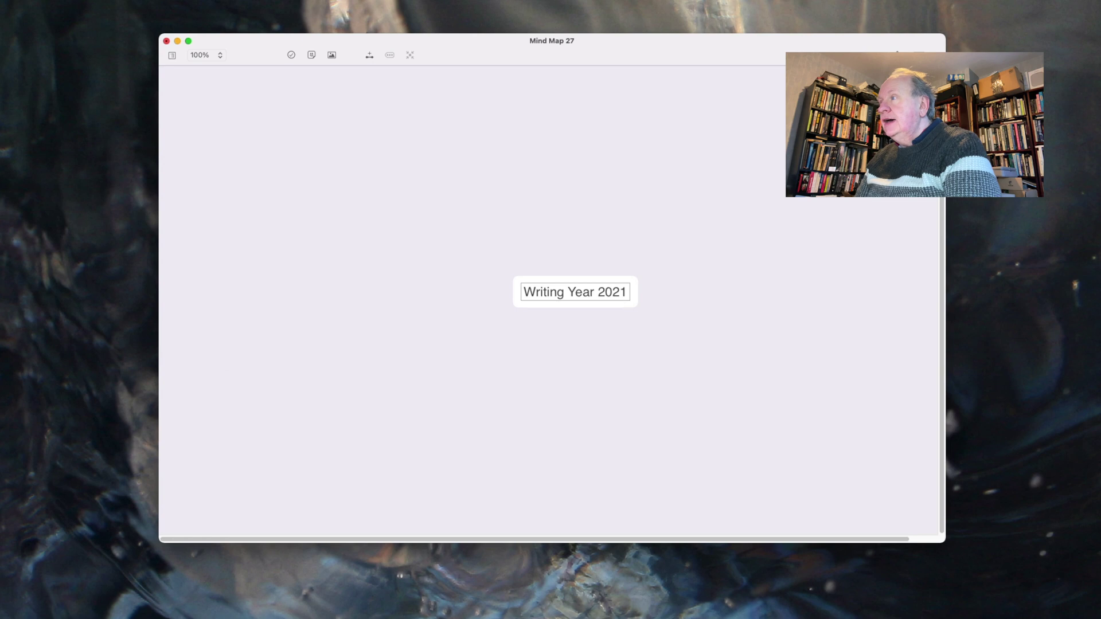
pyautogui.press('Return')
# Add a 'Television writing' branch with child ideas 'BW' and 'HP (M)'
pyautogui.press('Tab')
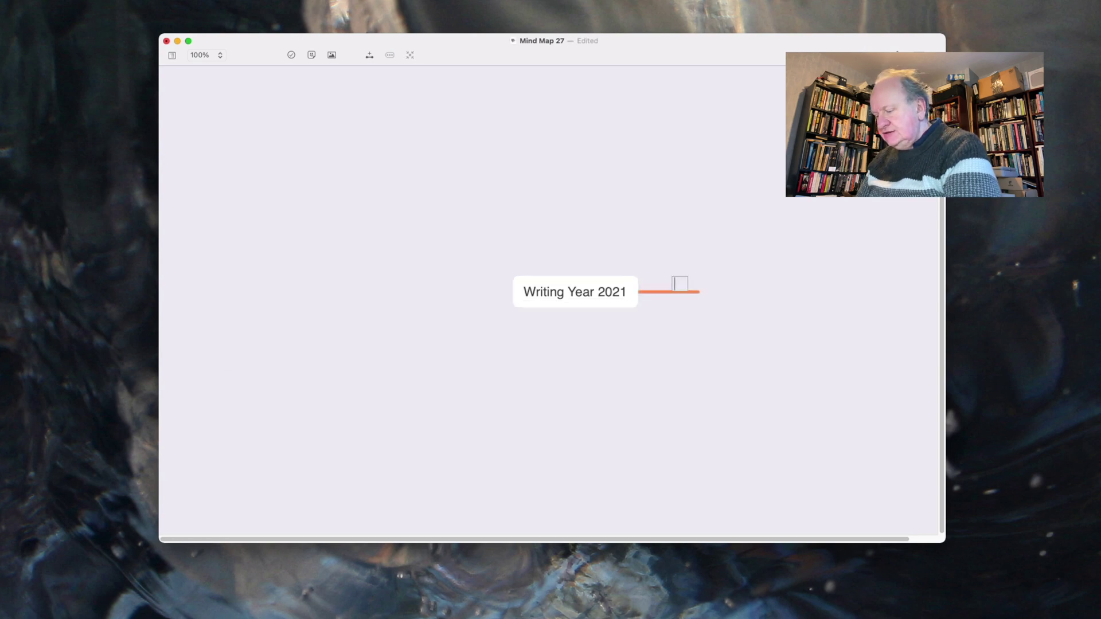
pyautogui.write('Television writing')
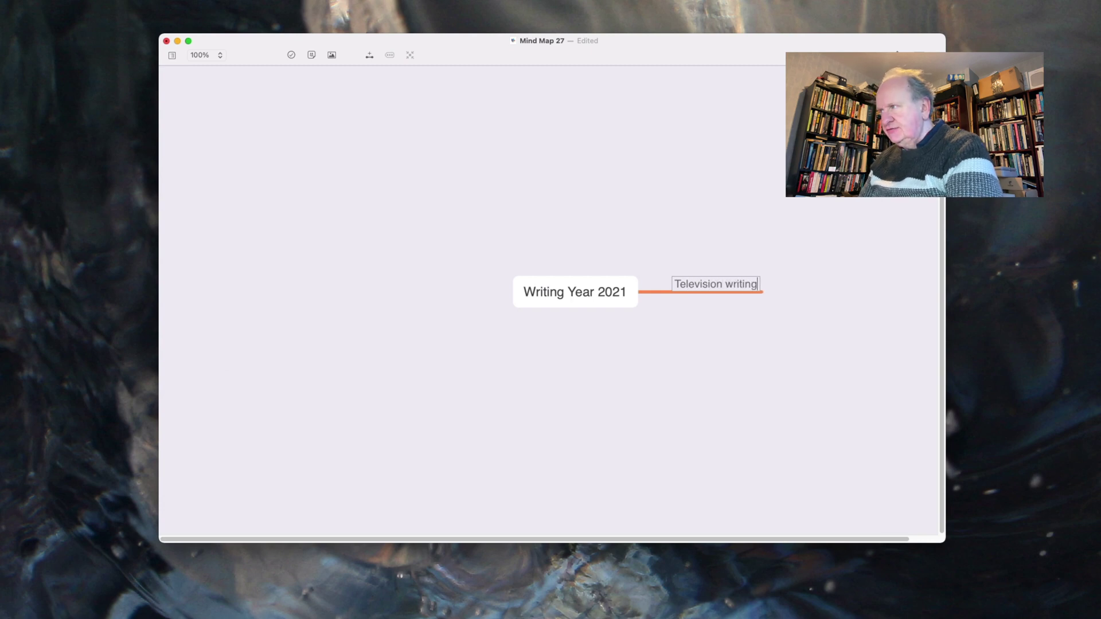
pyautogui.press('Return')
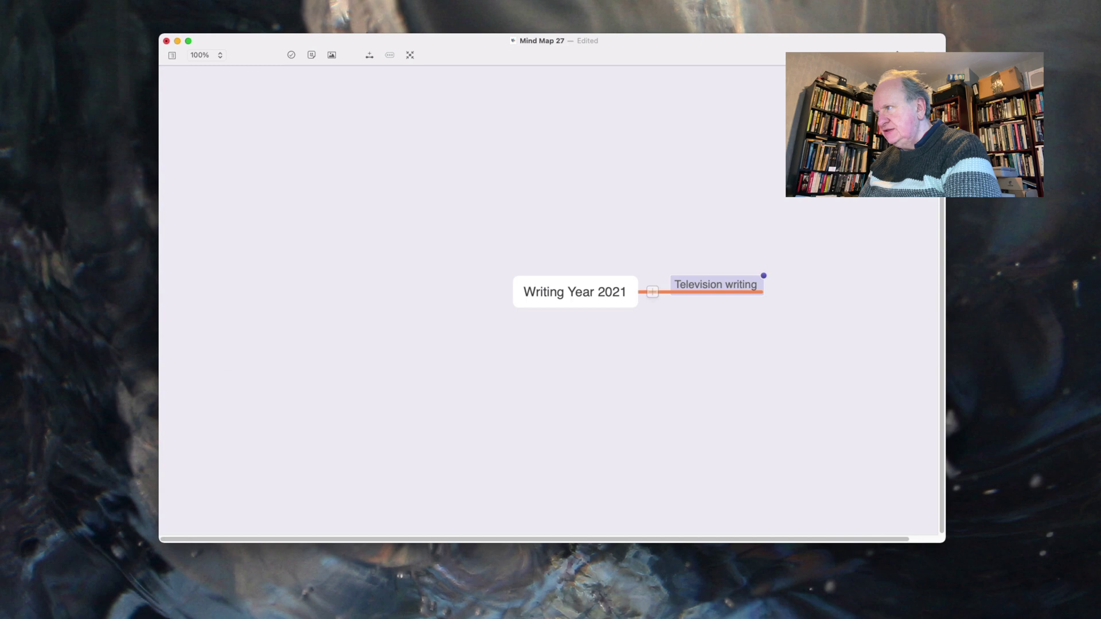
pyautogui.press('Tab')
pyautogui.write('BW')
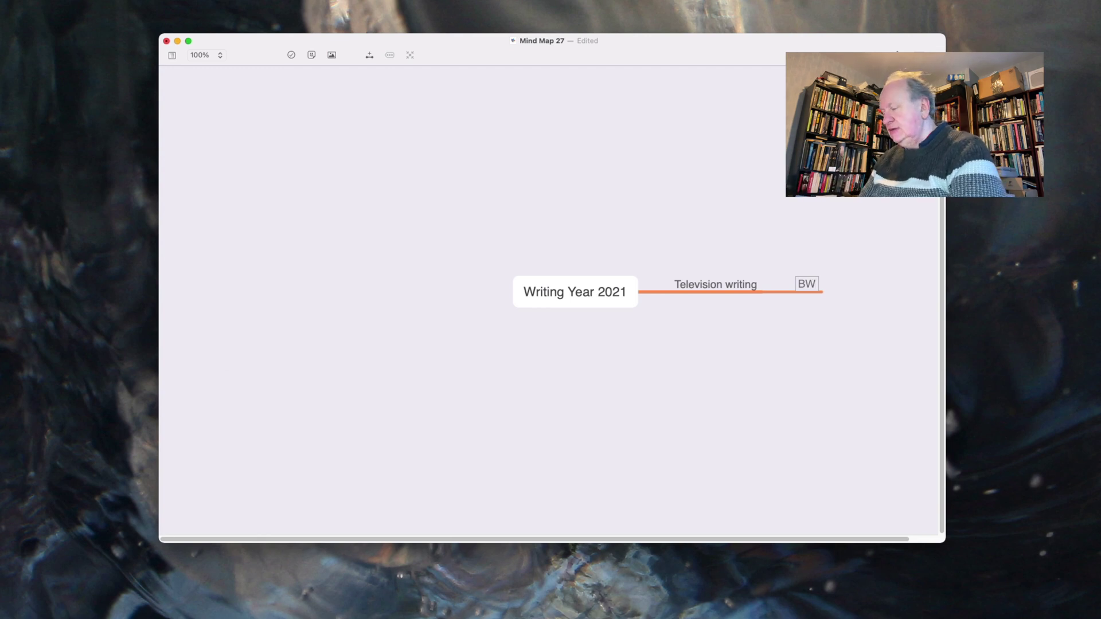
pyautogui.press('Return')
pyautogui.press('Return')
pyautogui.write('HP (M)')
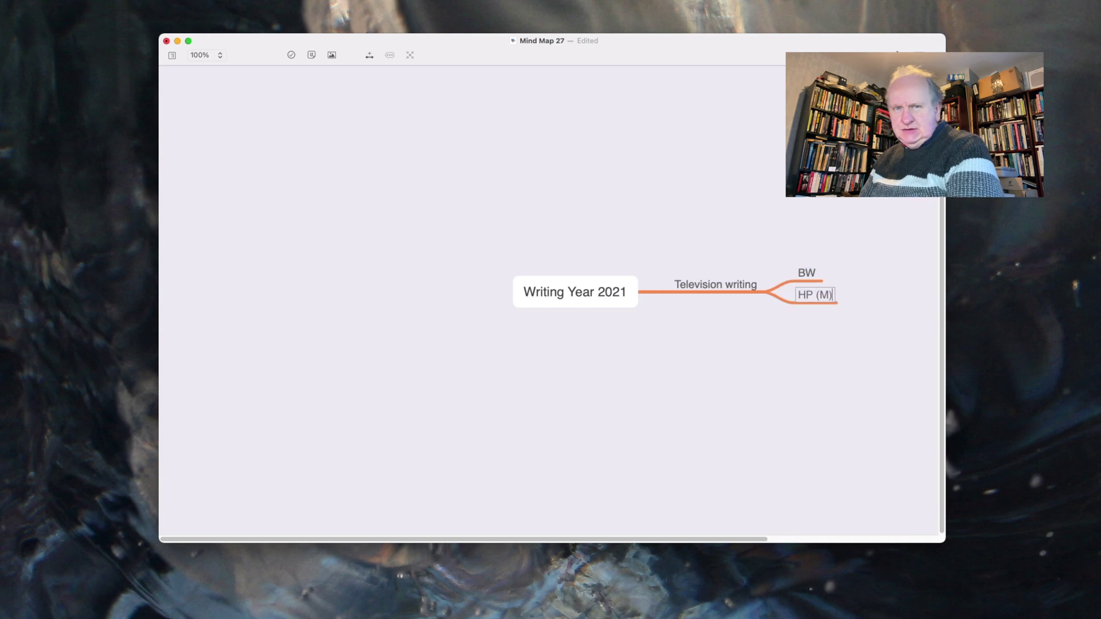
# Add a 'Radio writing' main branch with an 'AP play' child idea
pyautogui.press('Return')
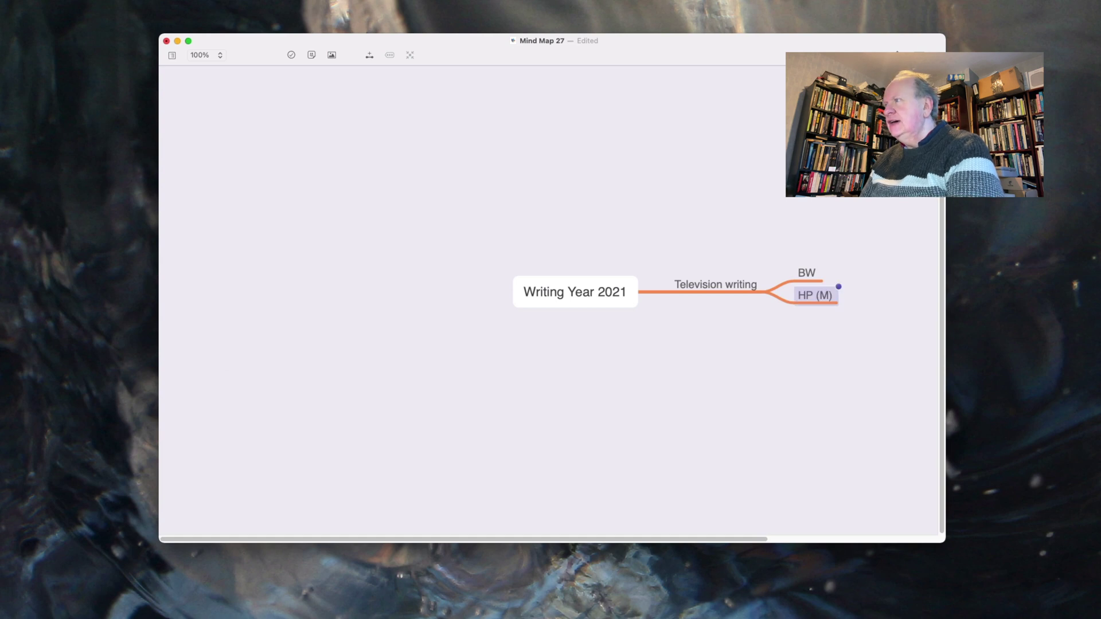
pyautogui.press('Left')
pyautogui.press('Left')
pyautogui.press('Tab')
pyautogui.write('Radio writing')
pyautogui.press('Return')
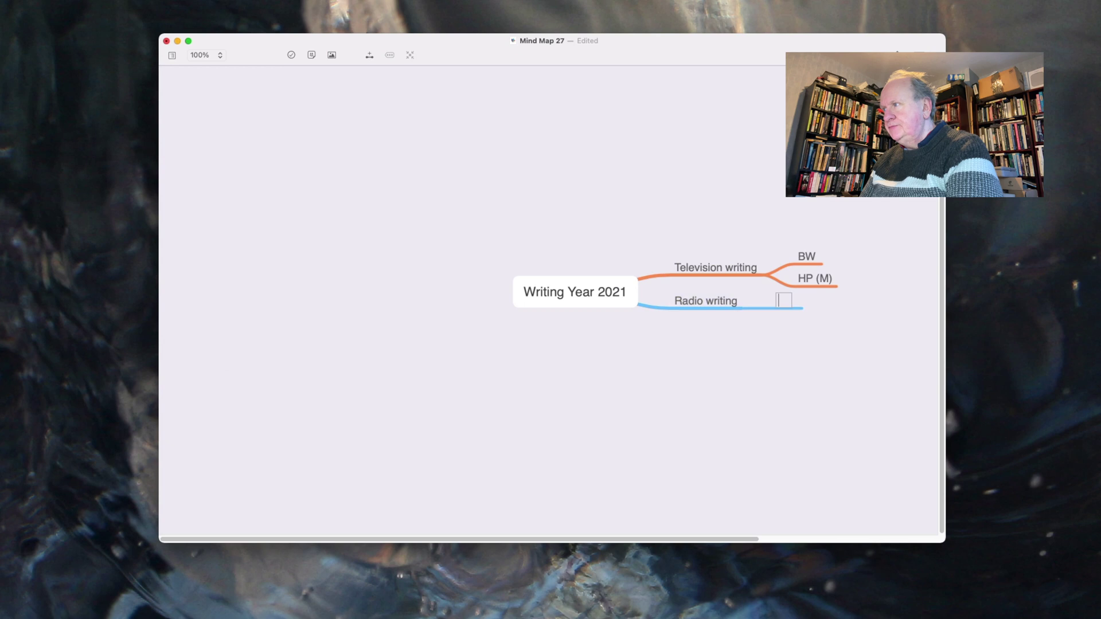
pyautogui.write('AP play')
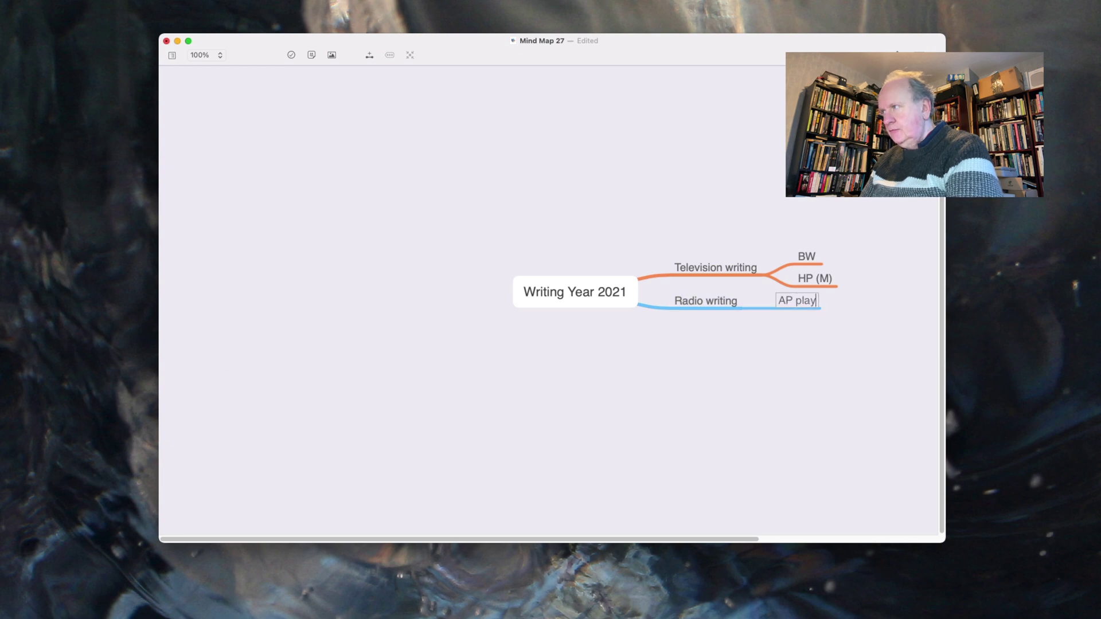
pyautogui.press('Return')
# Under AP play, add 'R4' and 'Stage version', with 'Show to DM, CN' beneath Stage version
pyautogui.press('Tab')
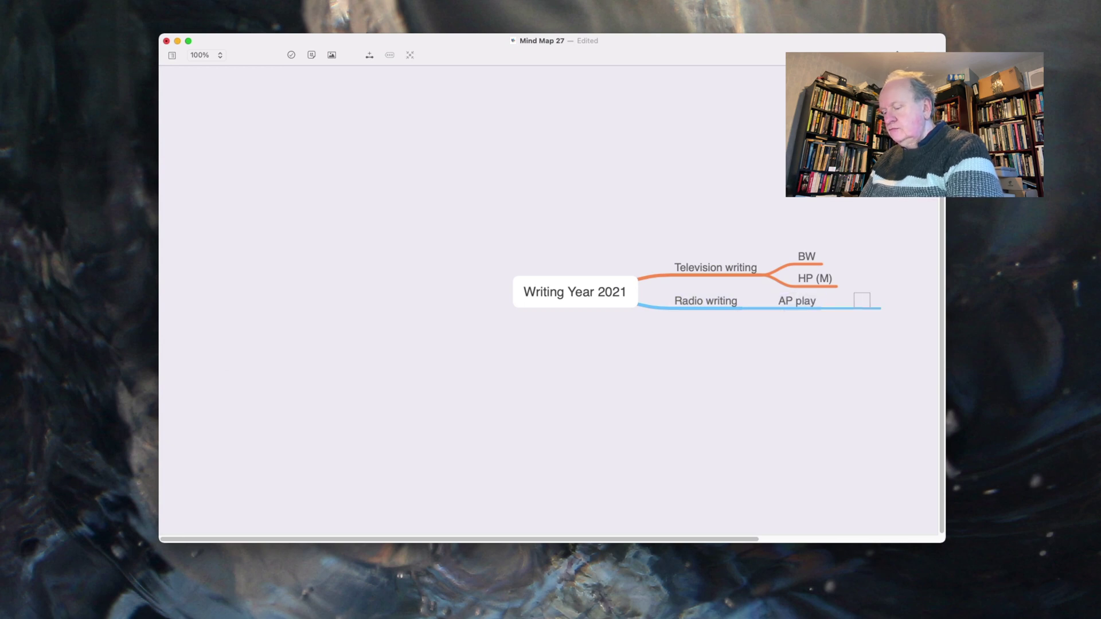
pyautogui.write('R4')
pyautogui.press('Return')
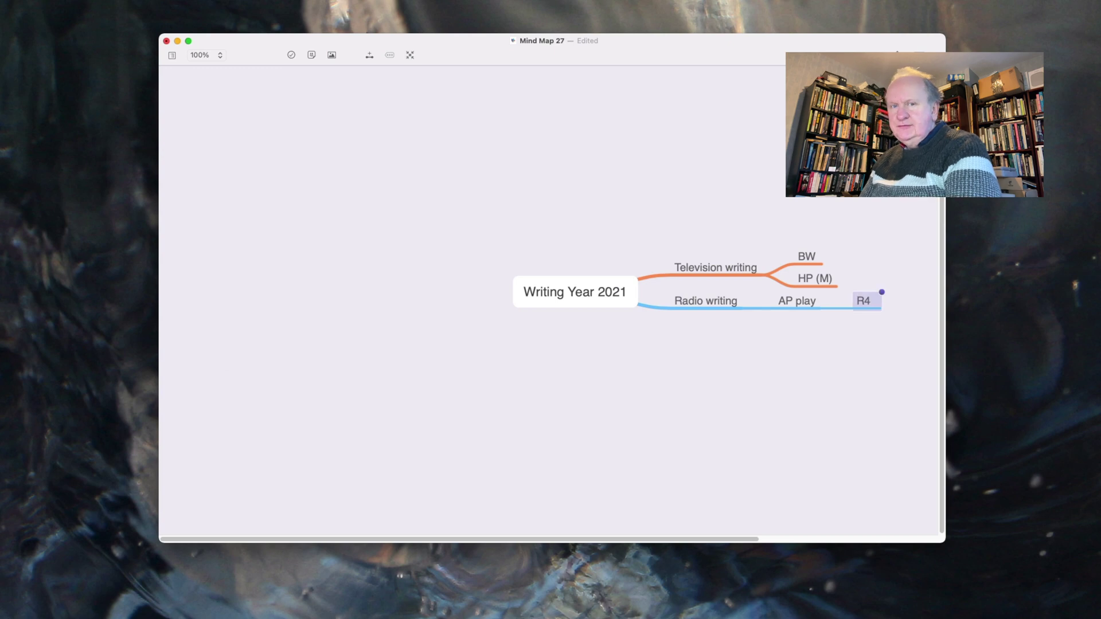
pyautogui.press('Return')
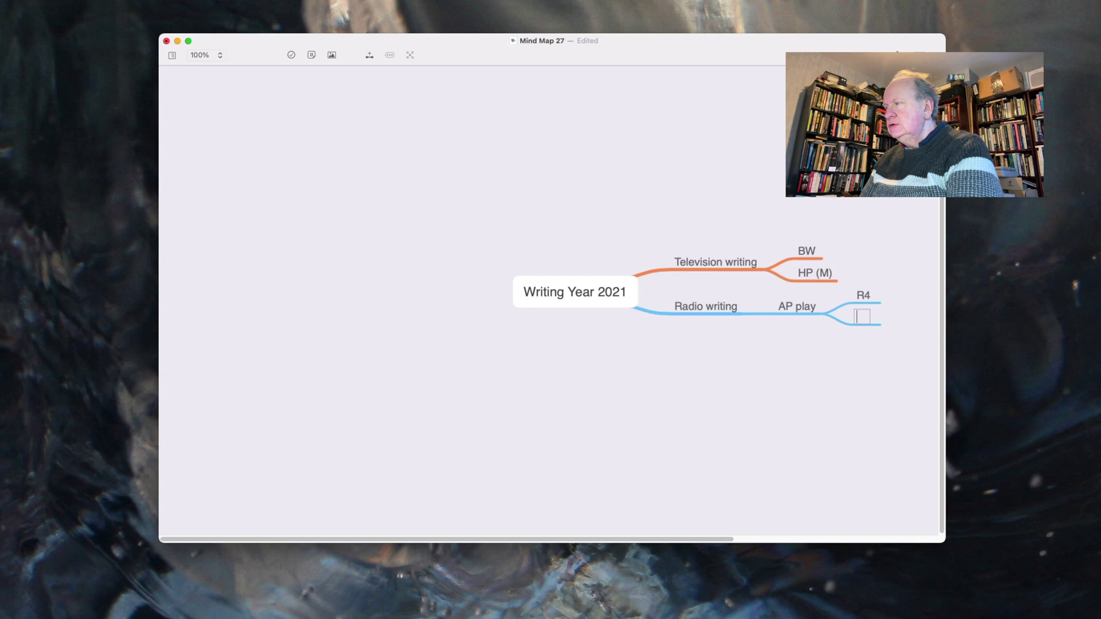
pyautogui.write('Stage')
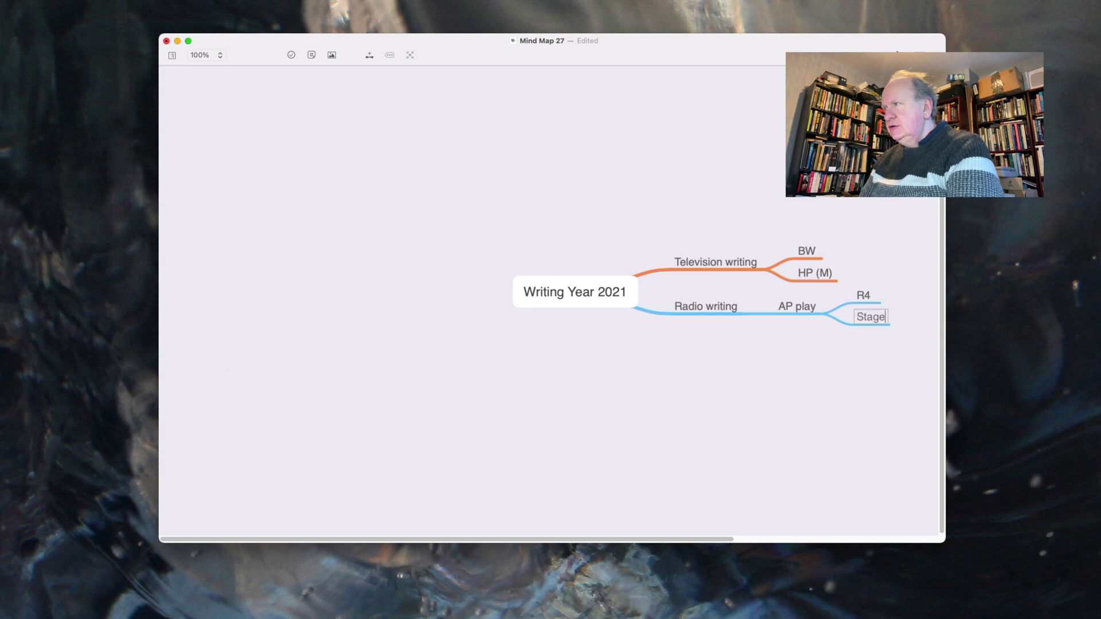
pyautogui.write(' version')
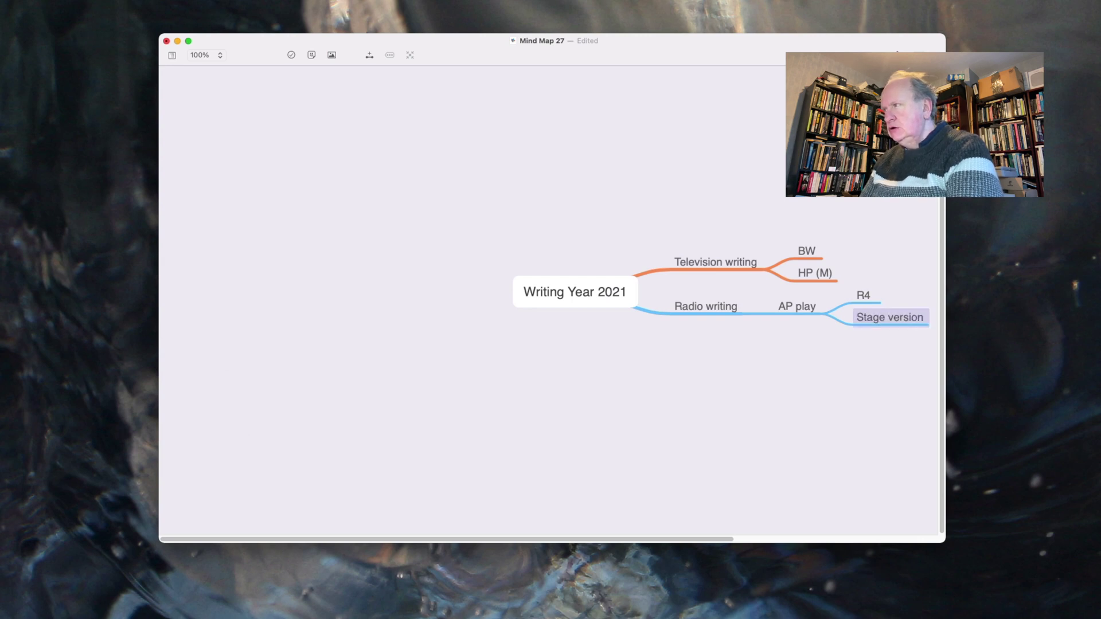
pyautogui.press('Tab')
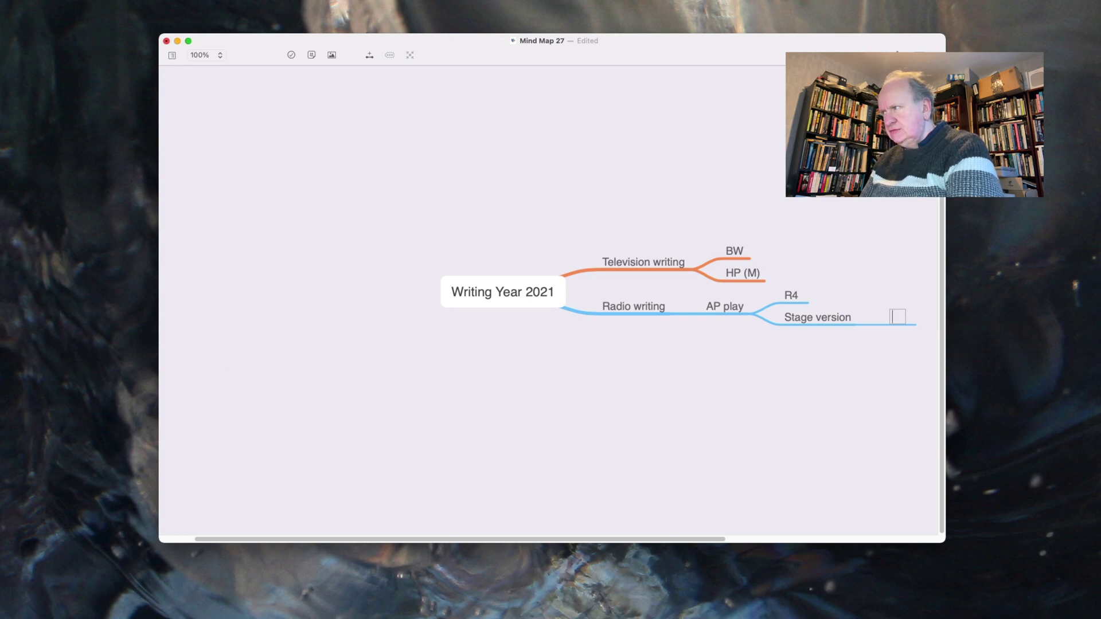
pyautogui.write('Show to ')
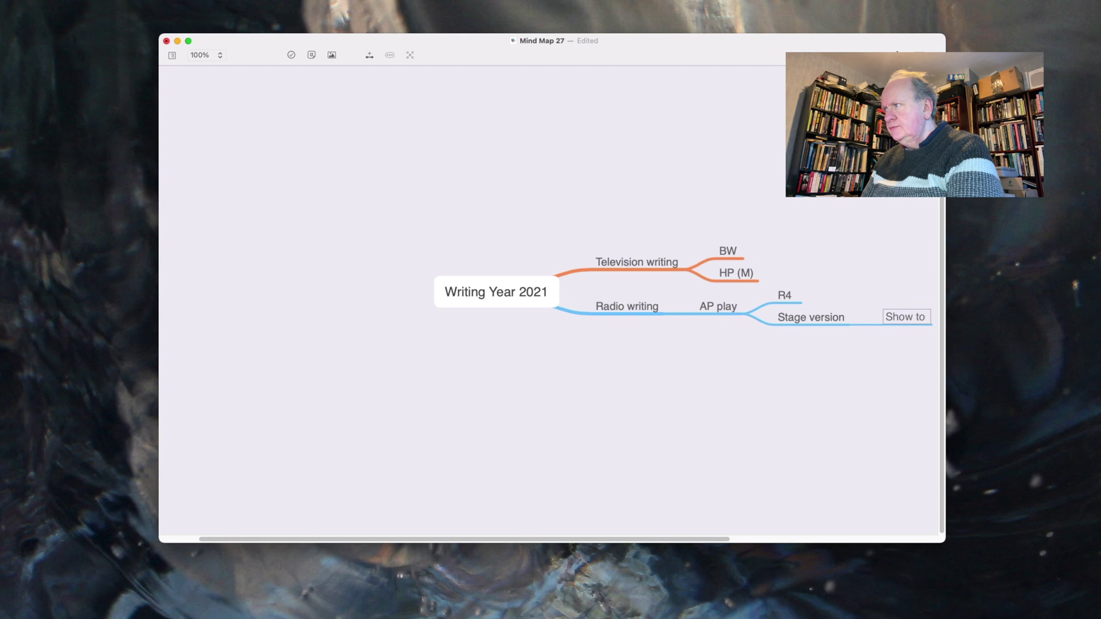
pyautogui.write('DM, CN')
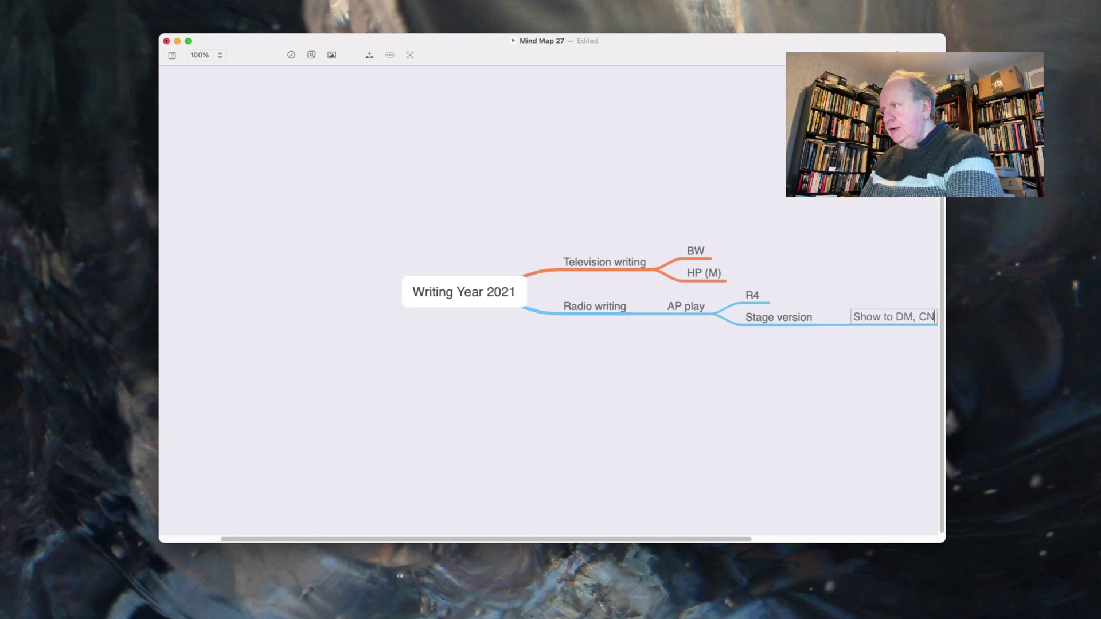
pyautogui.press('Return')
pyautogui.press('Return')
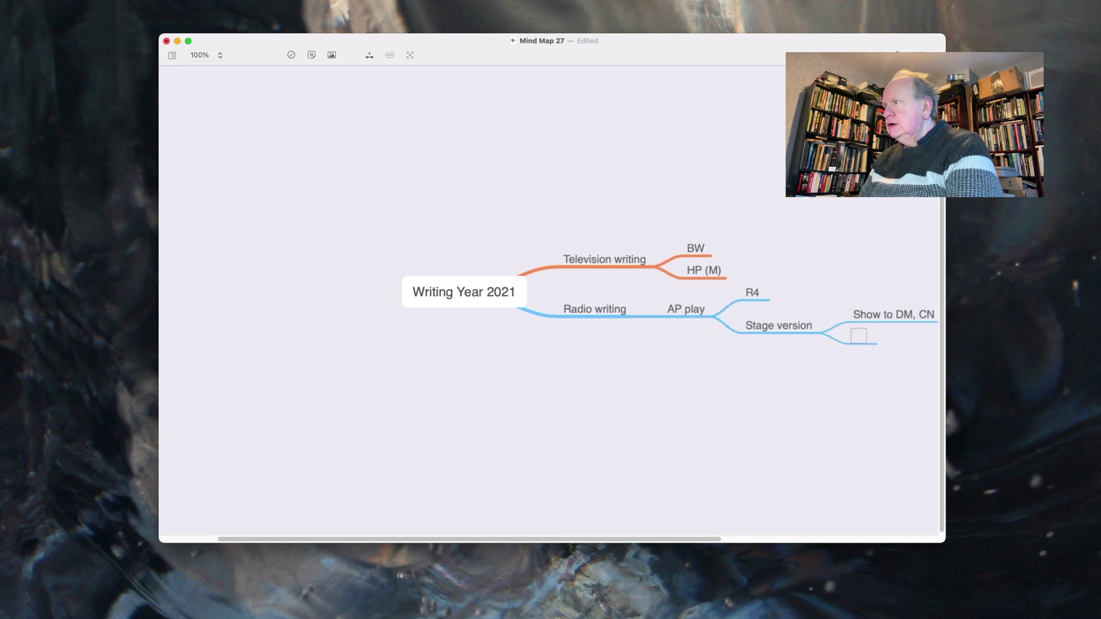
pyautogui.press('Escape')
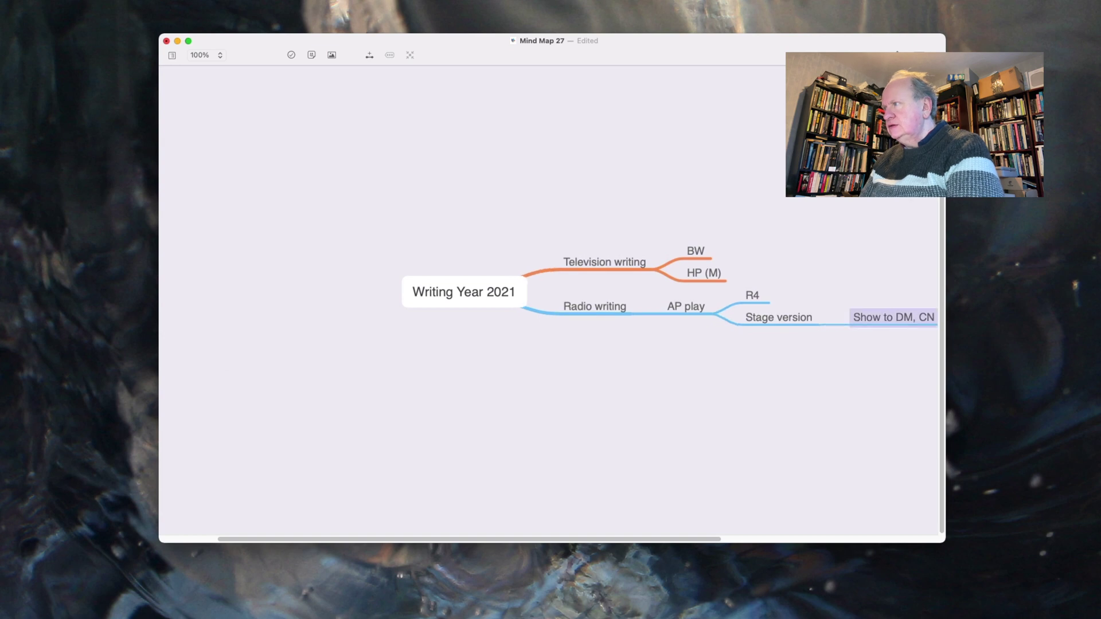
pyautogui.press('Left')
pyautogui.press('Left')
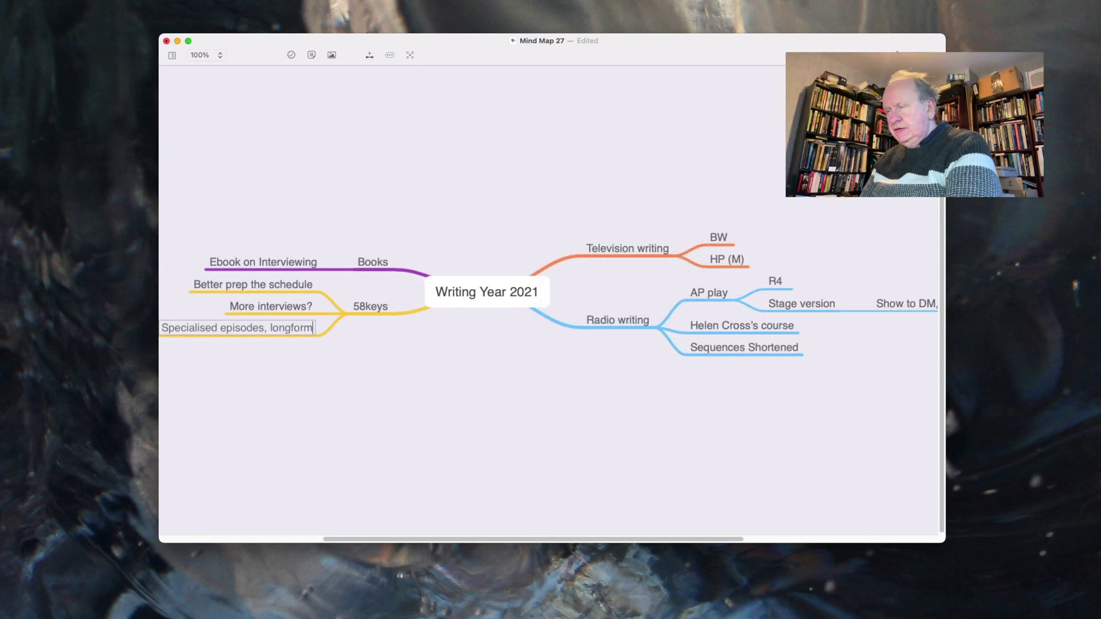
# Type the 'guides to software' idea, fixing the misspelling
pyautogui.write('guides to softw')
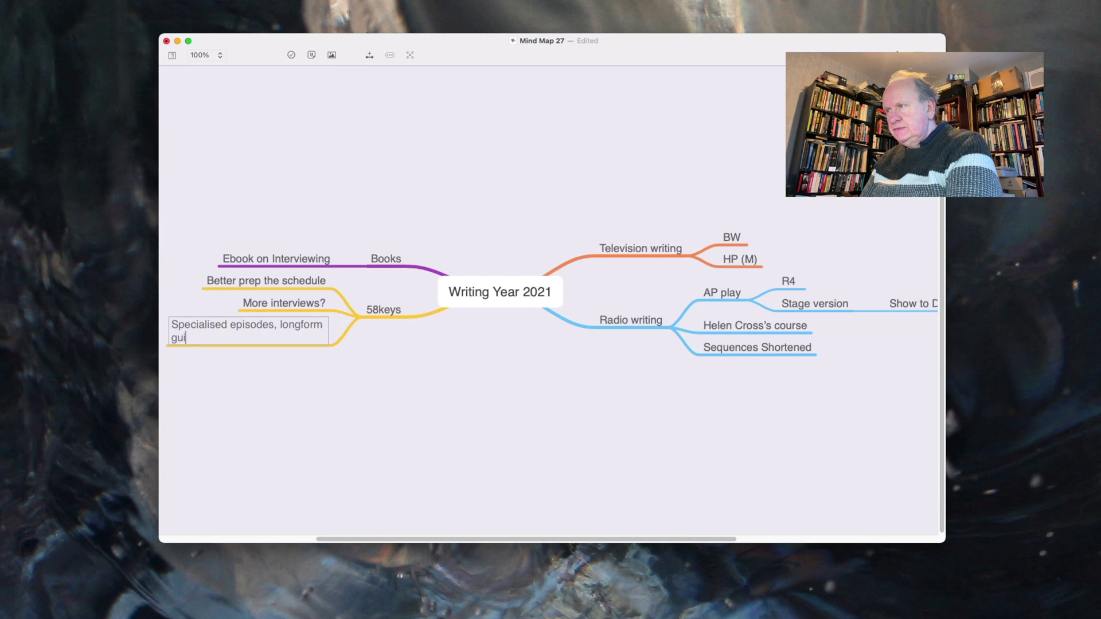
pyautogui.press('BackSpace')
pyautogui.press('BackSpace')
pyautogui.press('BackSpace')
pyautogui.write('tware')
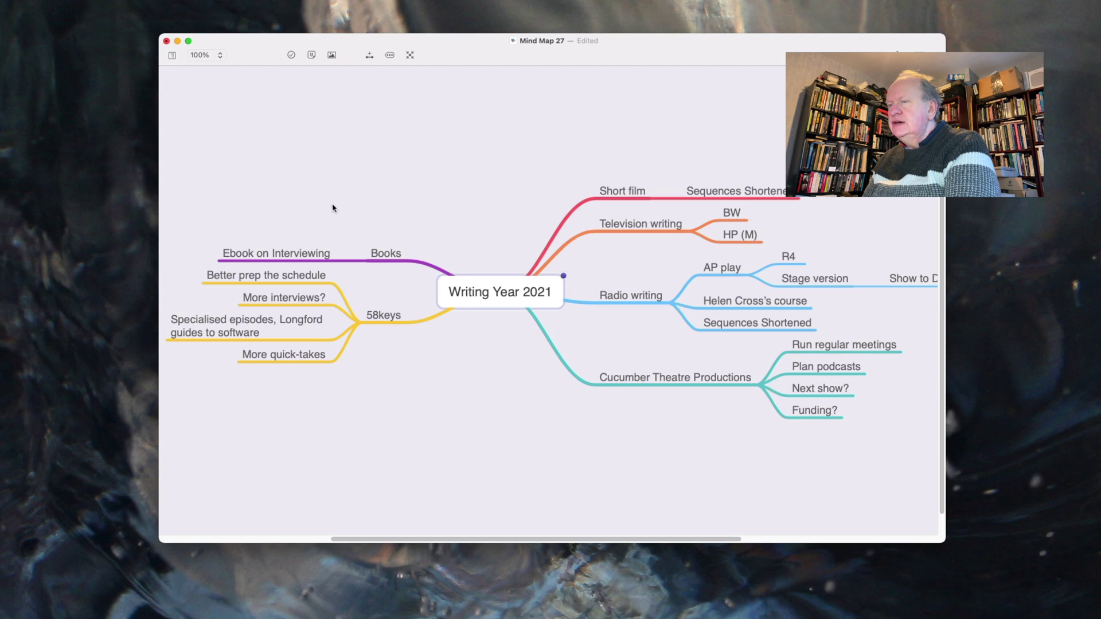
# Add a new 'Courses' main branch to Writing Year 2021
pyautogui.moveTo(538, 289)
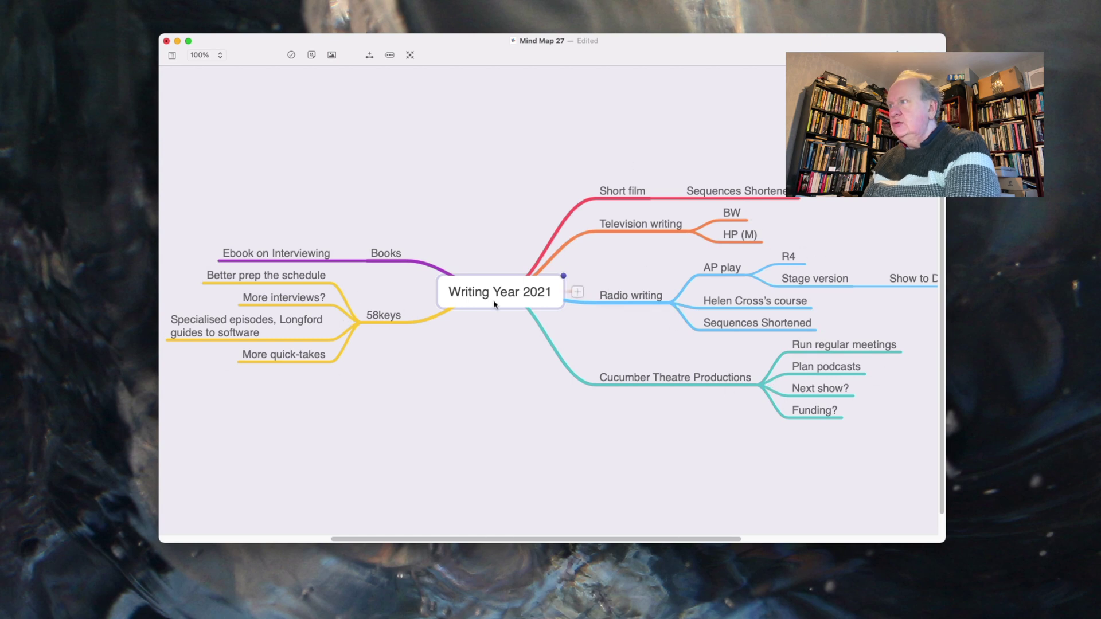
pyautogui.click(577, 293)
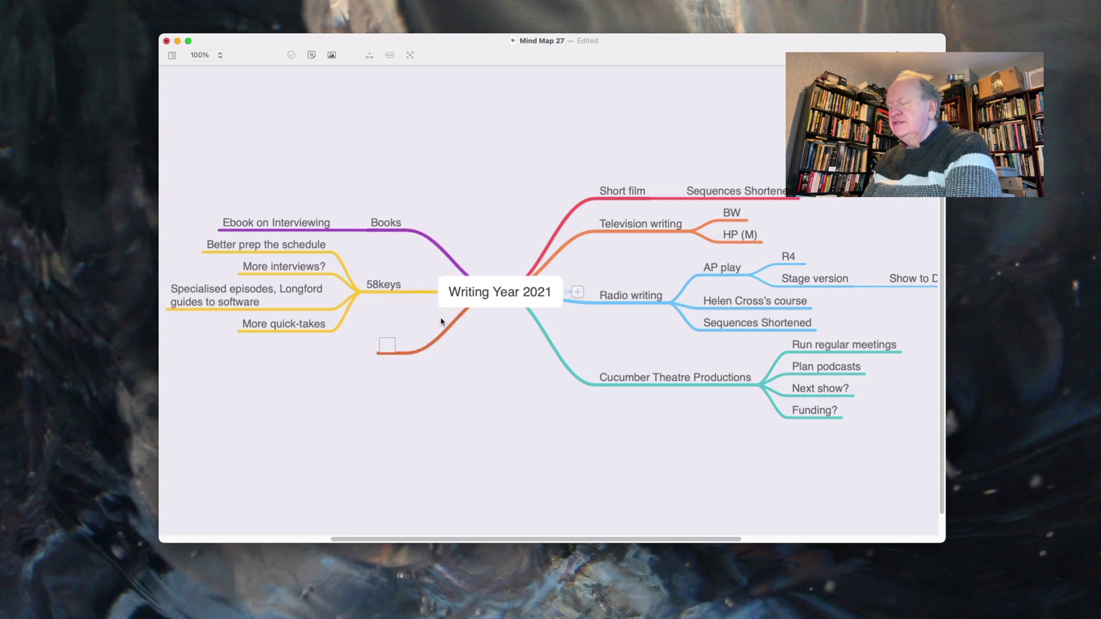
pyautogui.write('Courses')
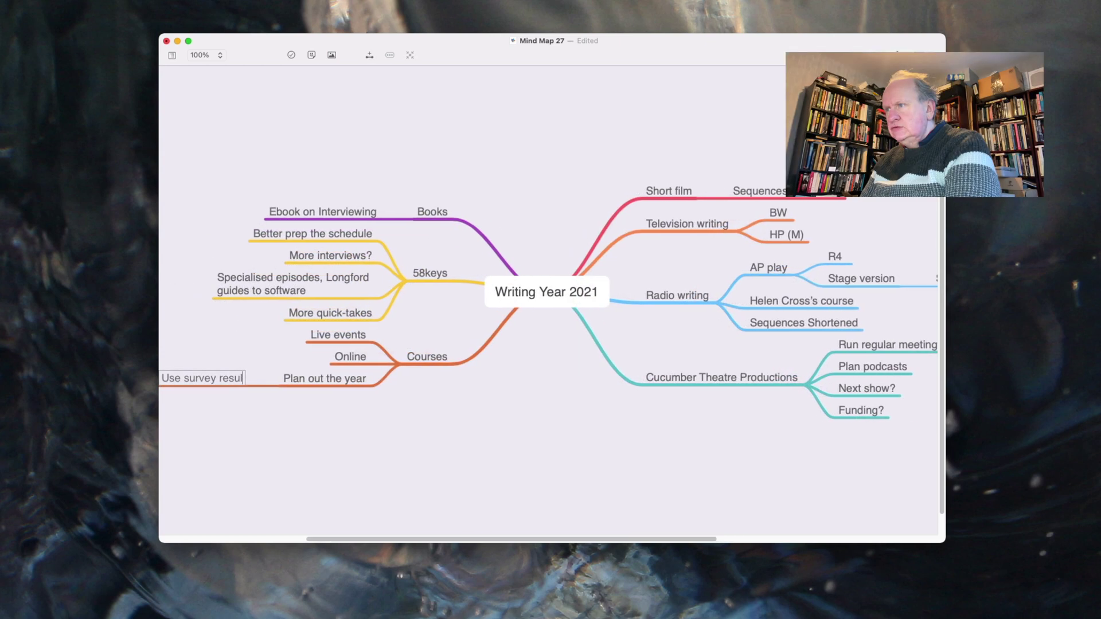
pyautogui.write('ts')
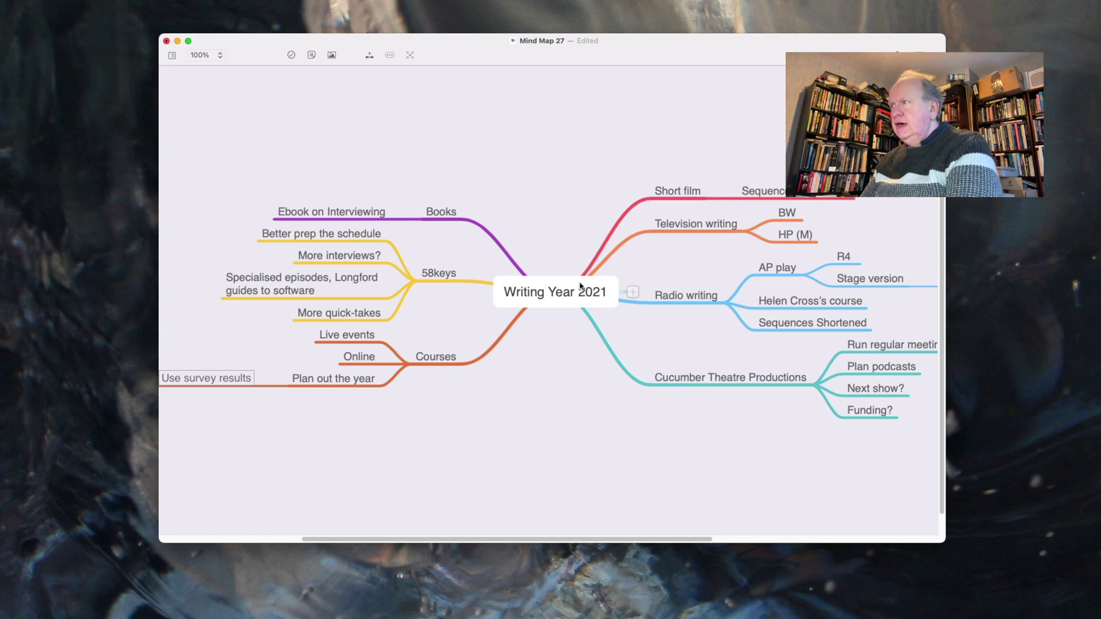
# Scroll the map to review the client, Books, 58keys and Courses branches on the left
pyautogui.scroll(-3, 569, 296)
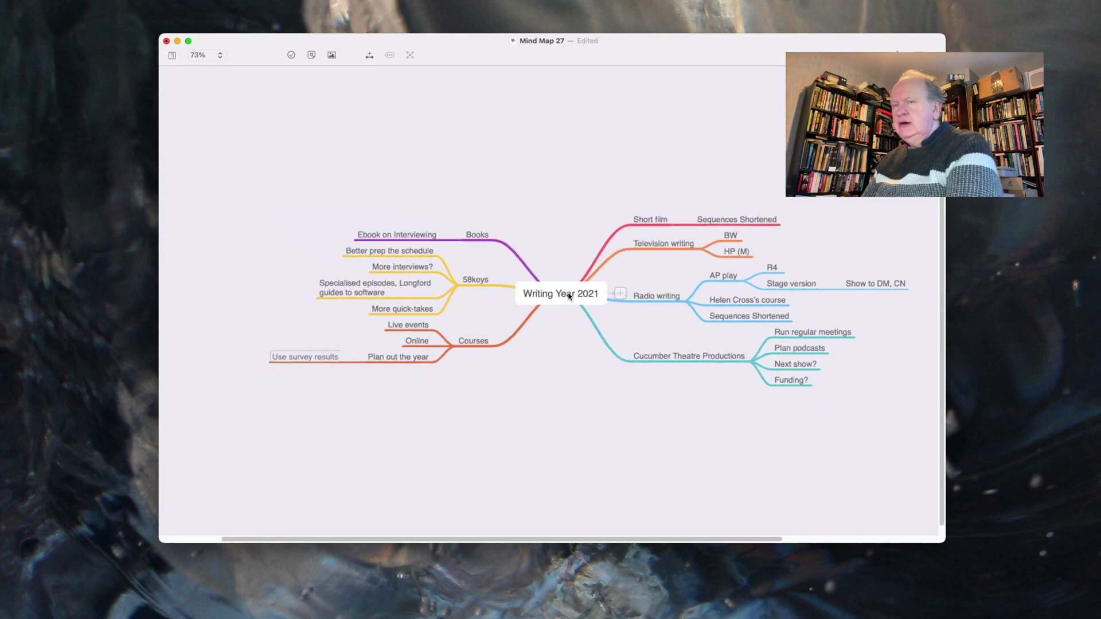
pyautogui.scroll(3, 570, 296)
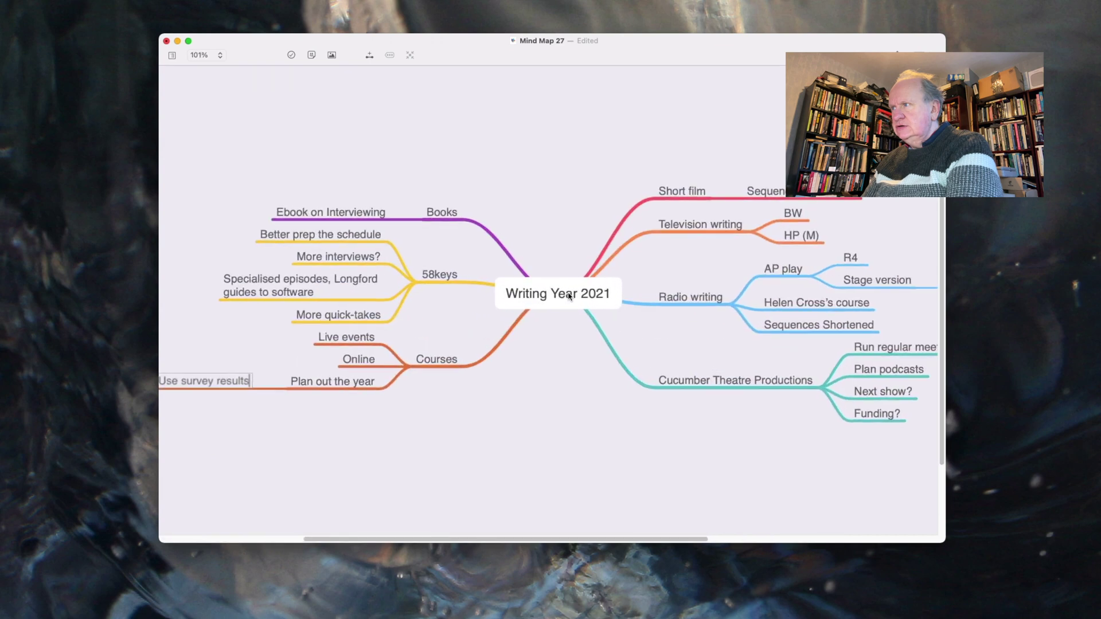
pyautogui.scroll(-2, 569, 296)
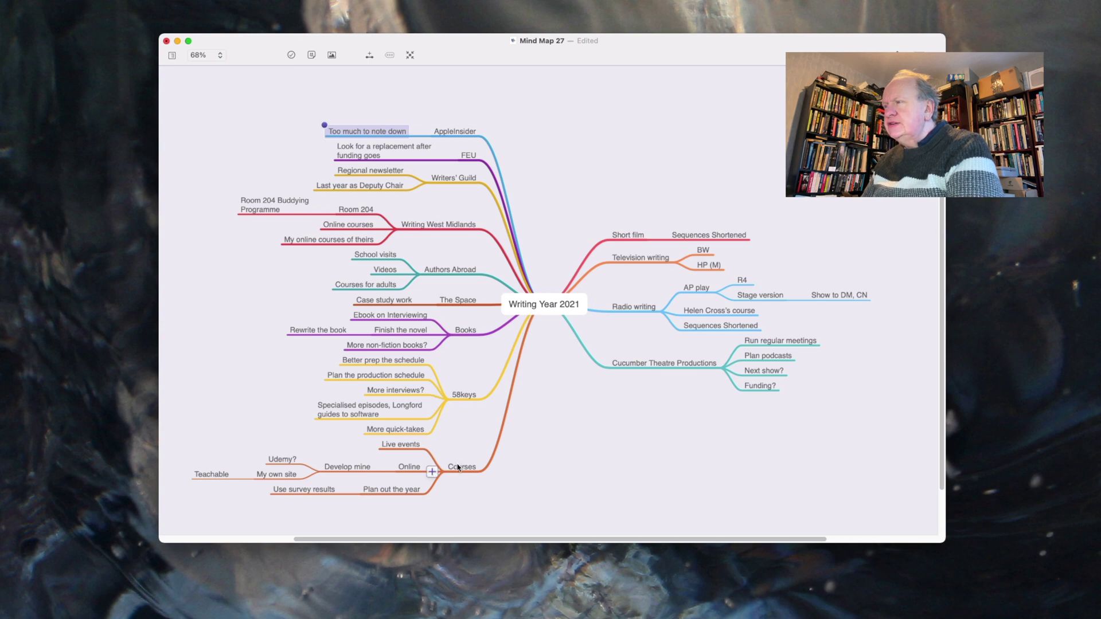
# Move Courses to the right, put Short film under Radio writing, and delete the duplicate Sequences Shortened
pyautogui.moveTo(460, 466); pyautogui.dragTo(621, 136)
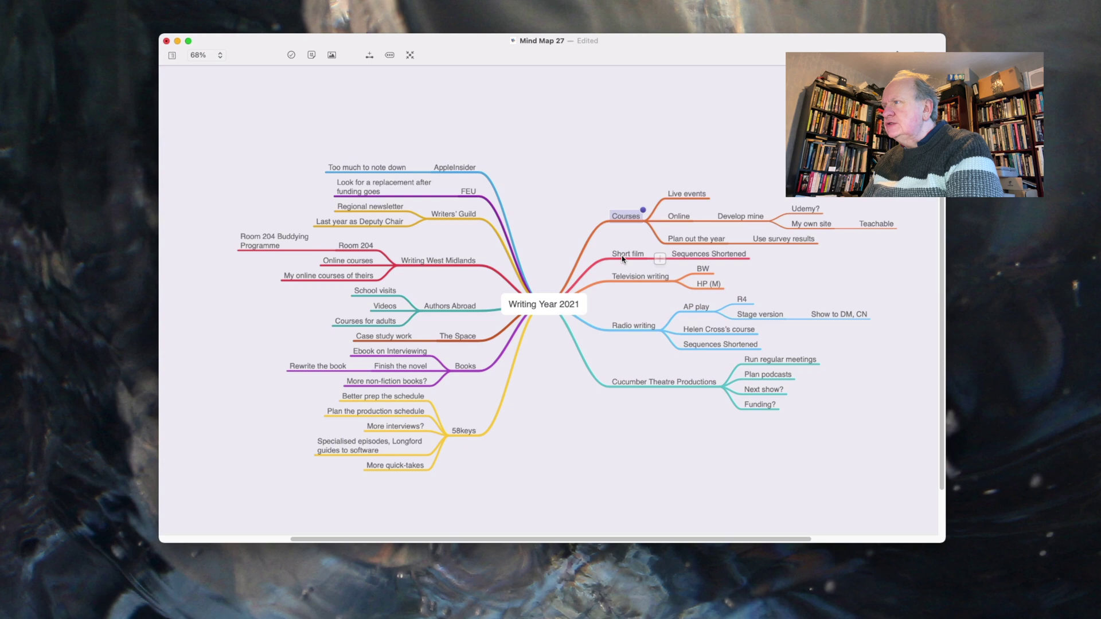
pyautogui.moveTo(623, 258); pyautogui.dragTo(741, 346)
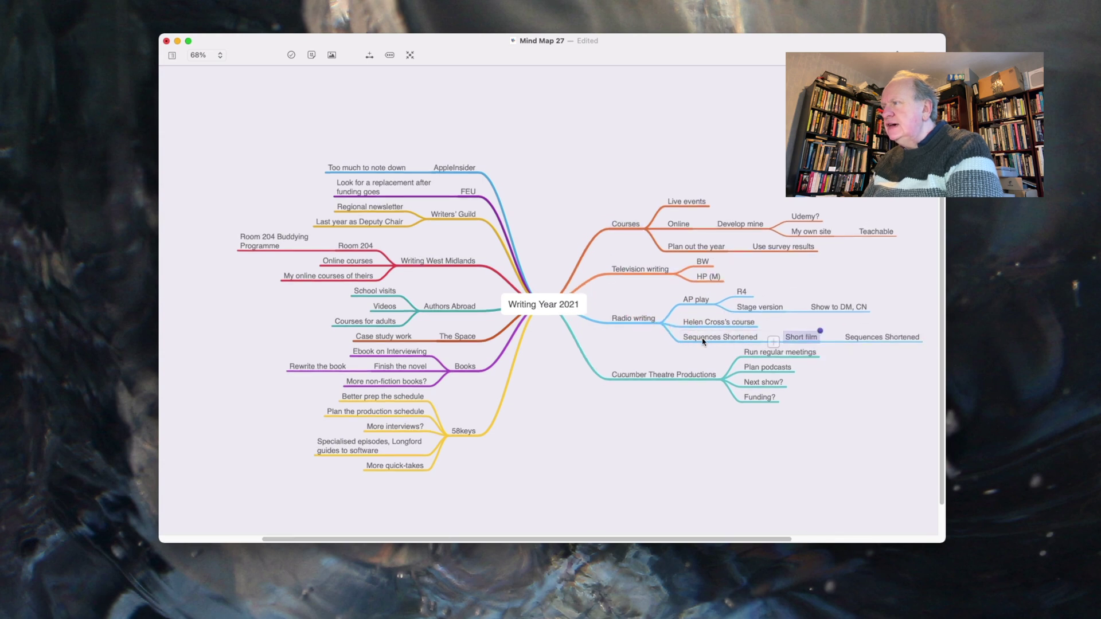
pyautogui.click(882, 339)
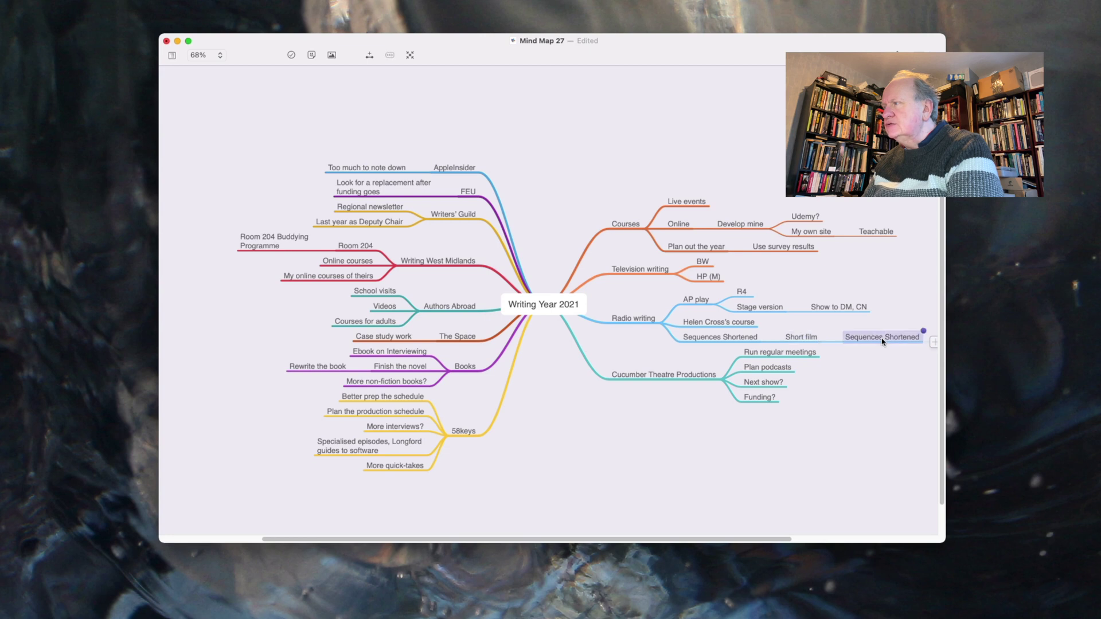
pyautogui.press('BackSpace')
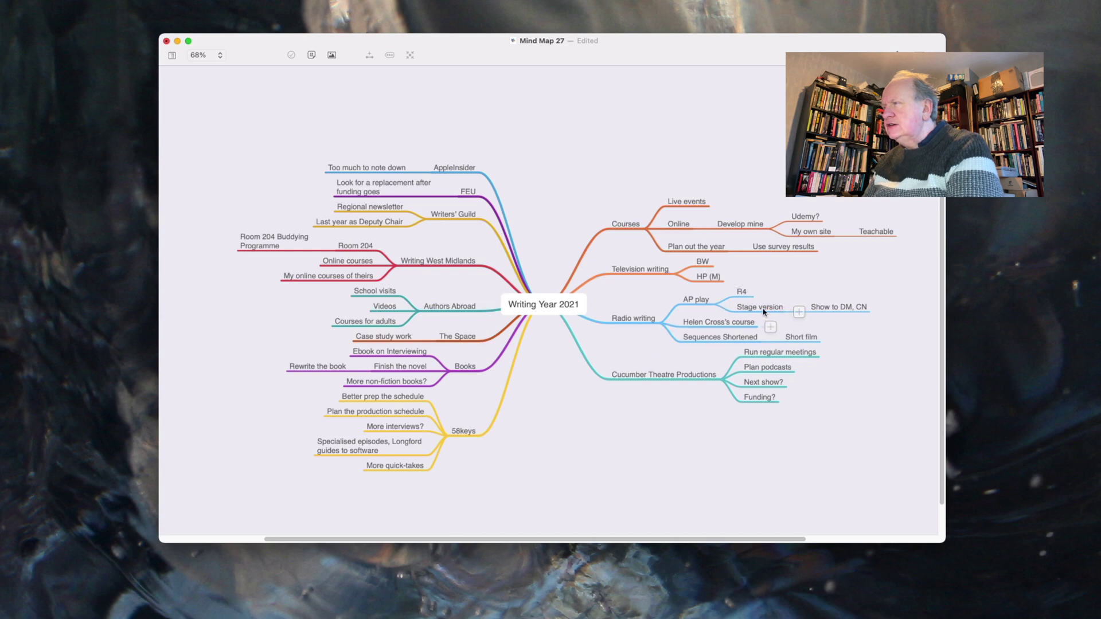
# Make Stage version a main branch renamed 'Stage work' and move Cucumber Theatre Productions under it
pyautogui.moveTo(760, 311); pyautogui.dragTo(570, 304)
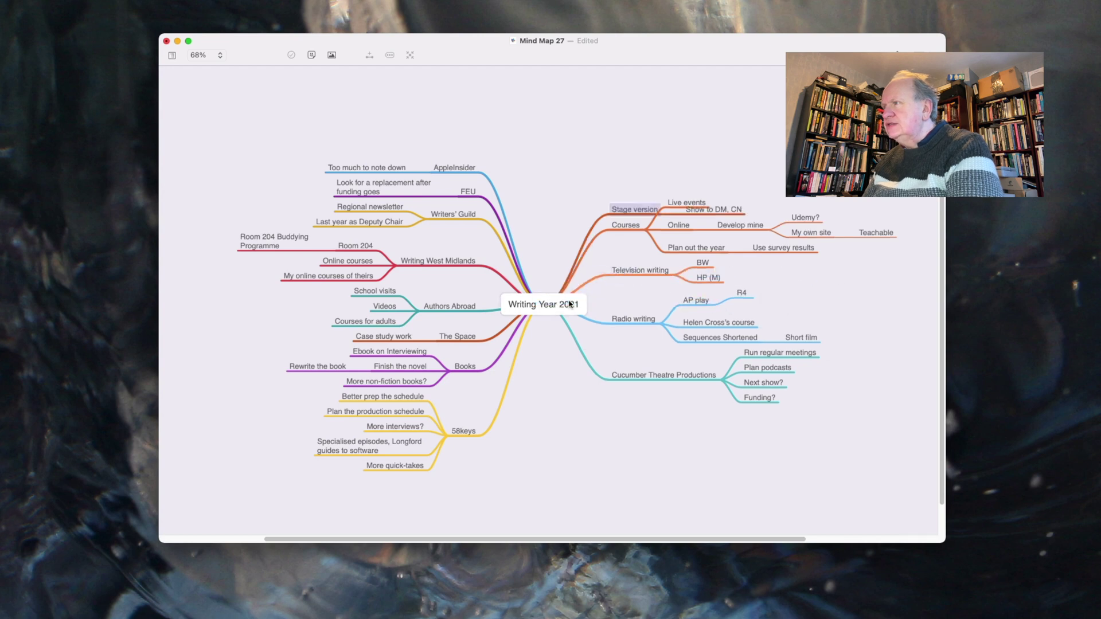
pyautogui.doubleClick(644, 214)
pyautogui.write('Stage work')
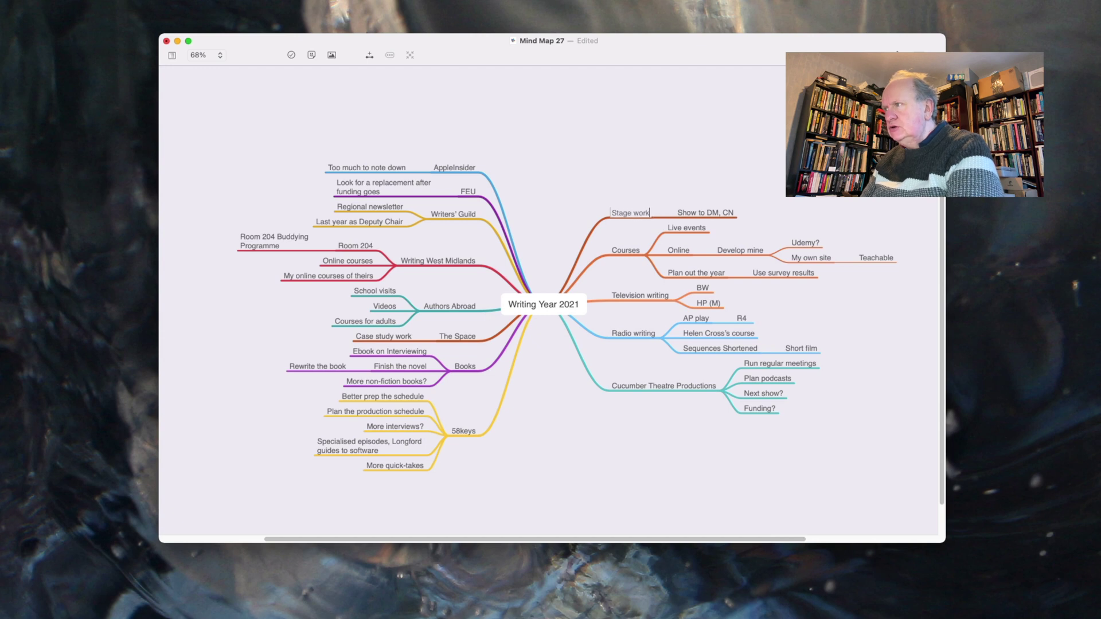
pyautogui.press('Return')
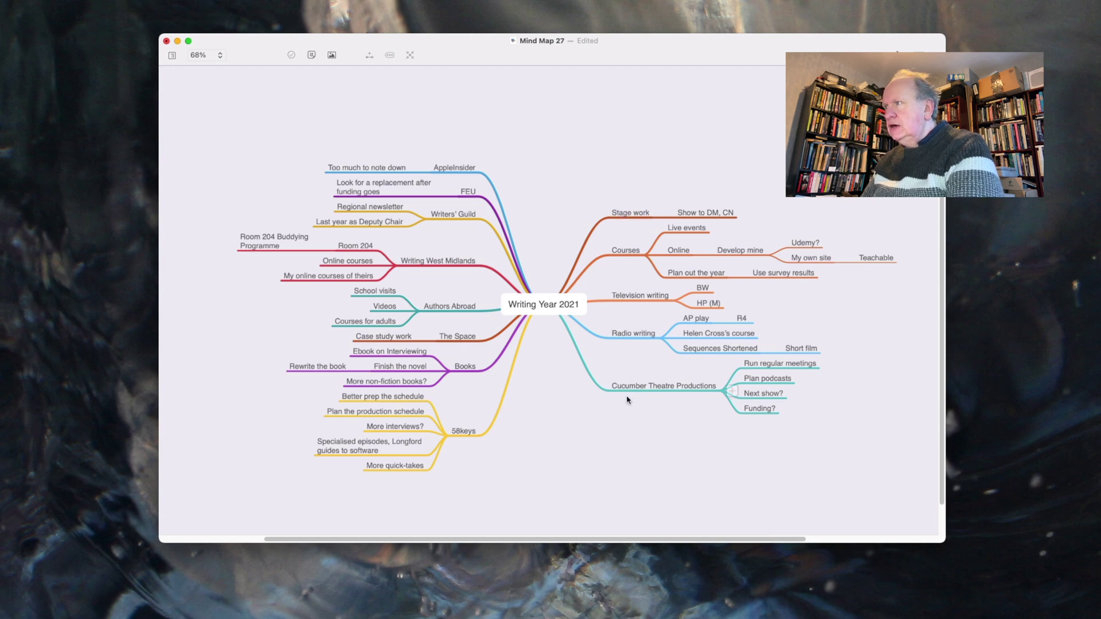
pyautogui.click(637, 388)
pyautogui.moveTo(633, 388); pyautogui.dragTo(643, 216)
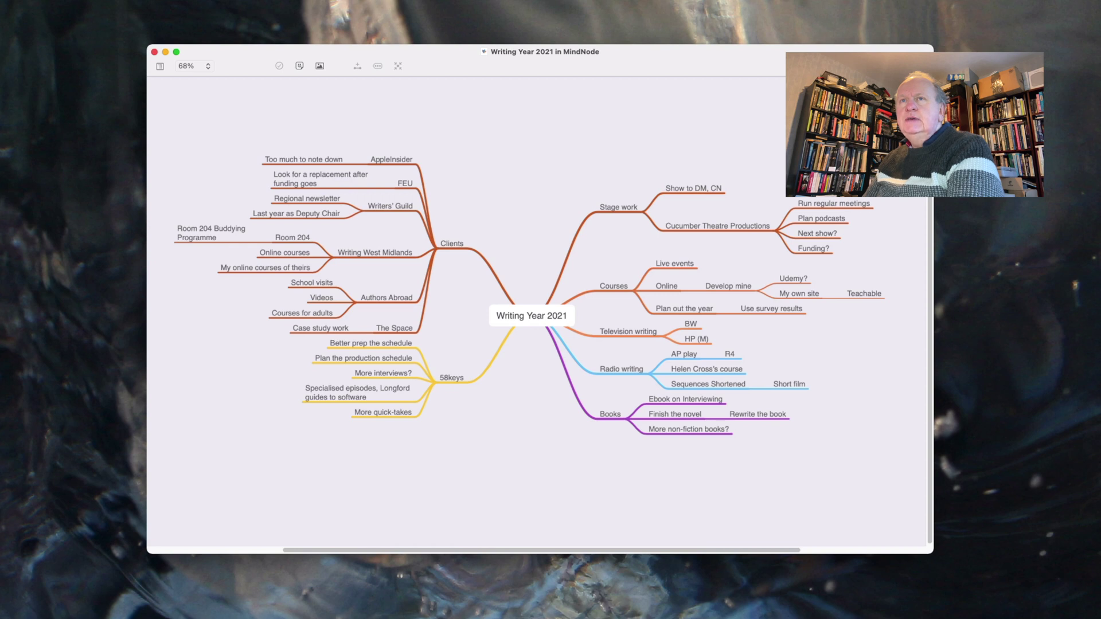
# Export the map in OPML format as 'Writing Year 2021 in OPML'
pyautogui.press('super+shift+e')
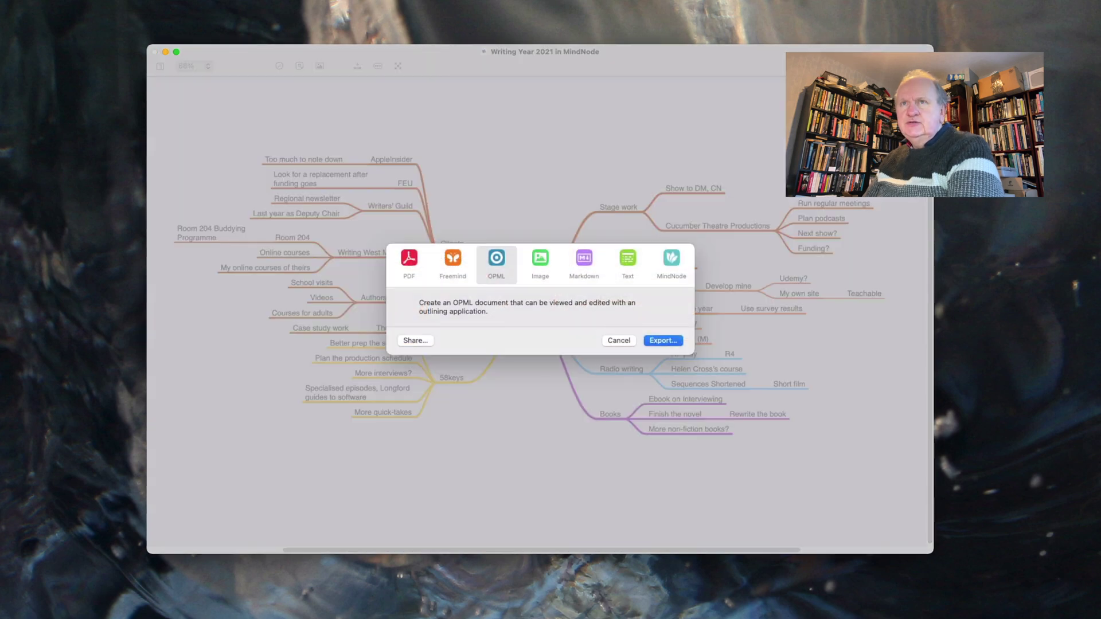
pyautogui.click(666, 341)
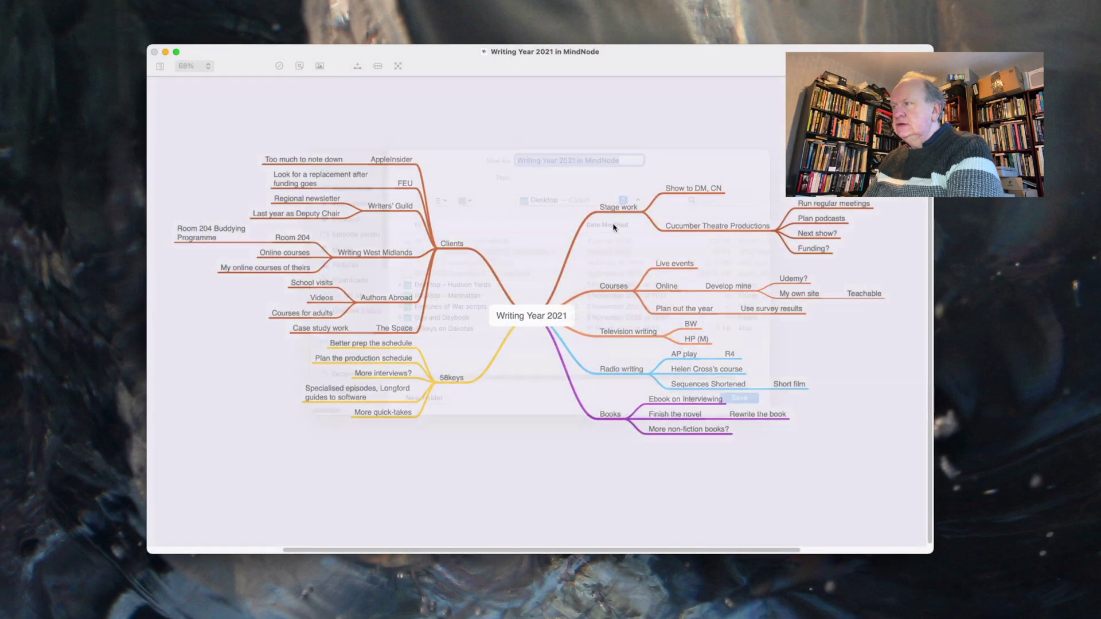
pyautogui.moveTo(577, 178); pyautogui.dragTo(620, 178)
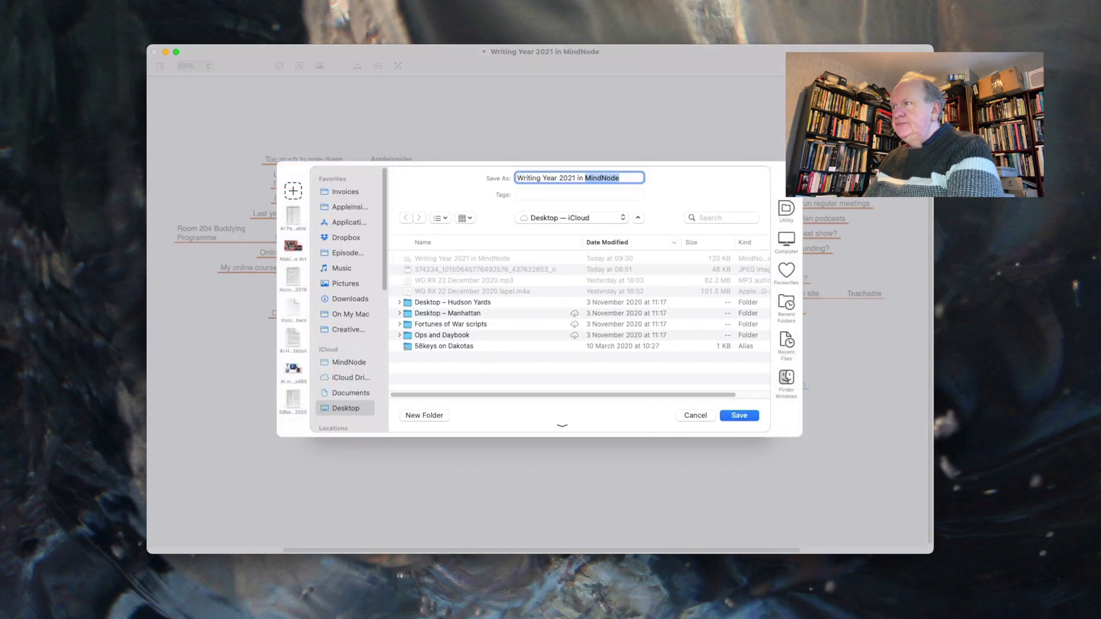
pyautogui.write('in OPML')
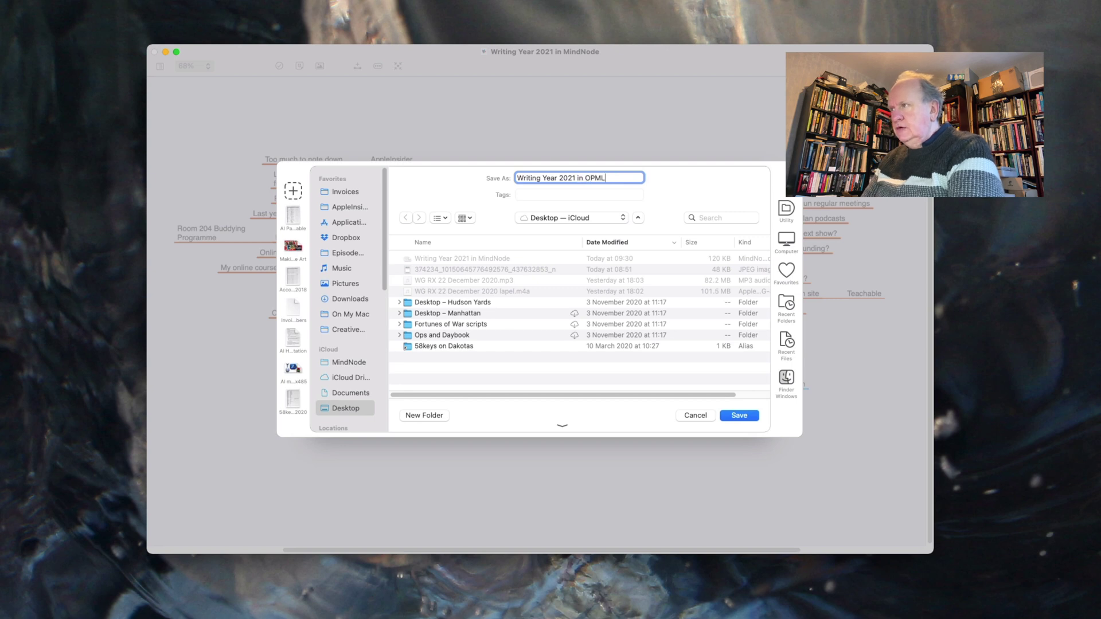
pyautogui.press('Return')
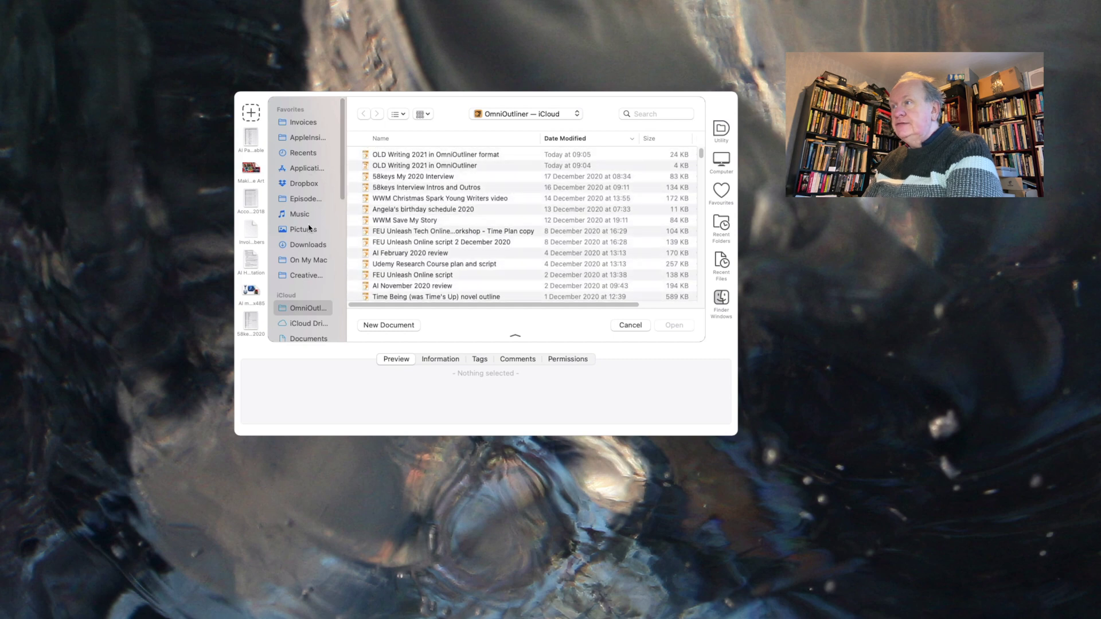
# Show the iCloud Desktop folder in OmniOutliner's Open dialog
pyautogui.scroll(-2, 313, 289)
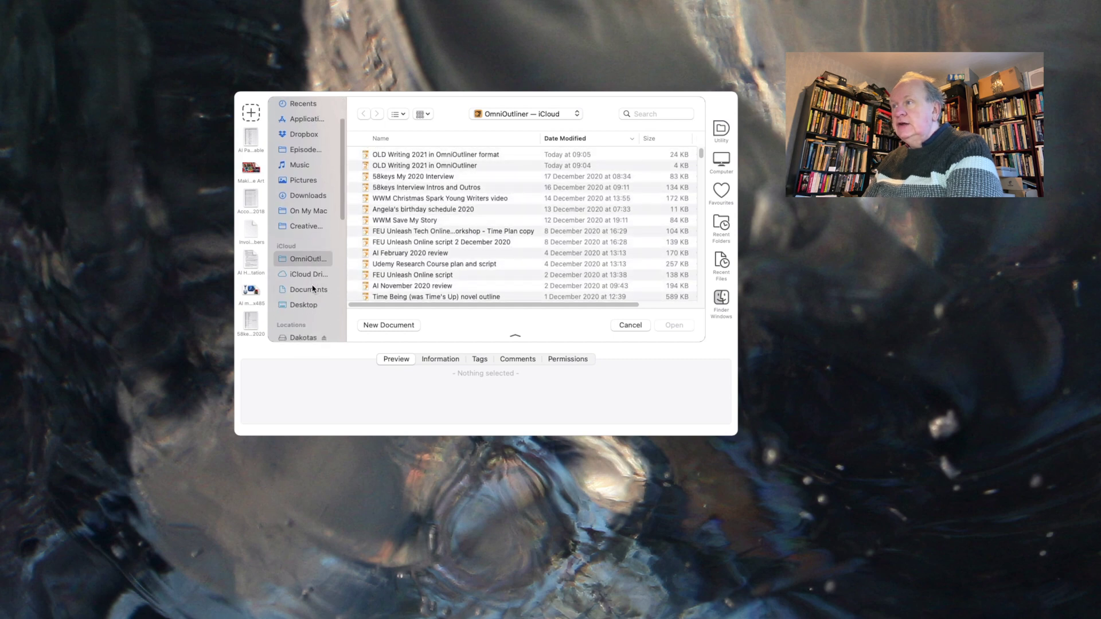
pyautogui.click(308, 307)
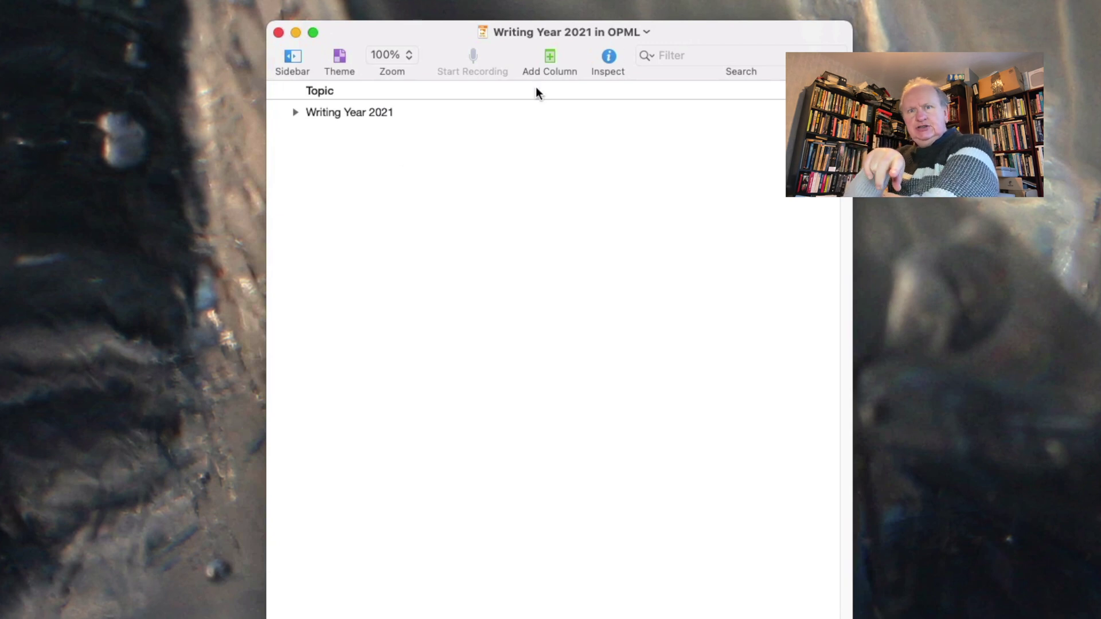
# Expand Writing Year 2021, Stage work, Cucumber Theatre Productions and Courses to inspect their items
pyautogui.click(296, 113)
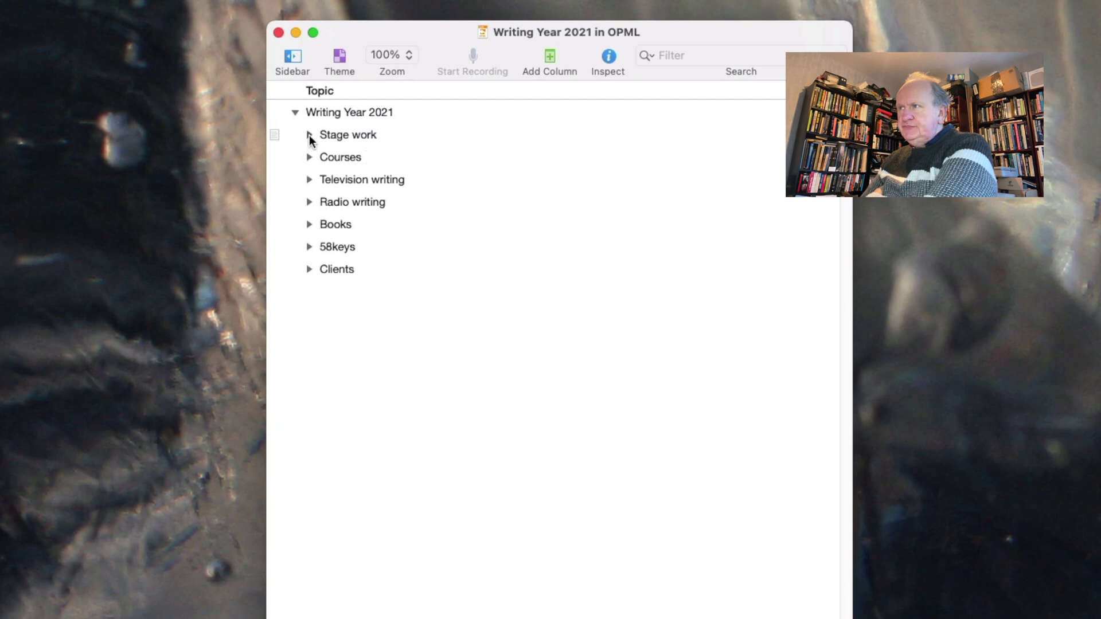
pyautogui.click(310, 136)
pyautogui.click(322, 180)
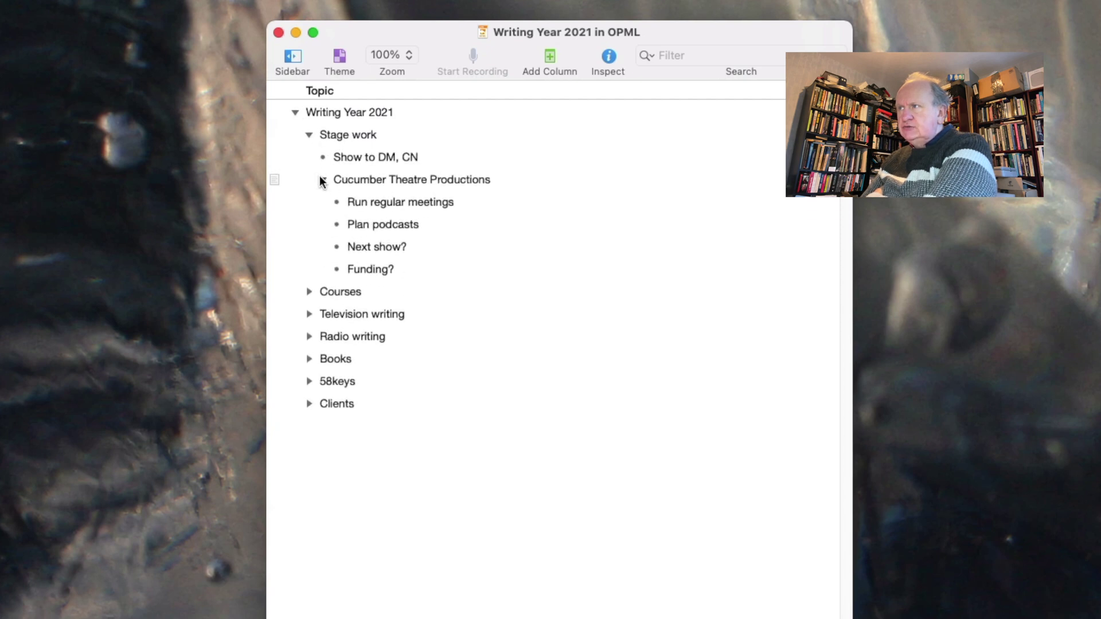
pyautogui.click(309, 292)
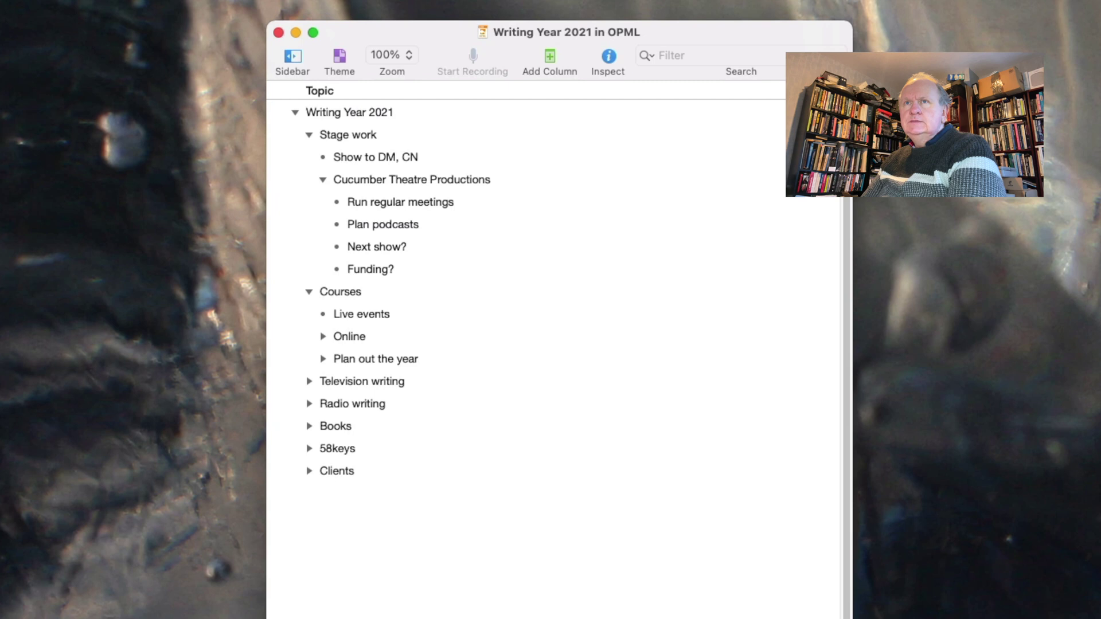
# Expand every branch, scroll through the whole outline, then collapse it to the top row
pyautogui.press('ctrl+super+9')
pyautogui.scroll(-10, 597, 548)
pyautogui.scroll(-5, 597, 549)
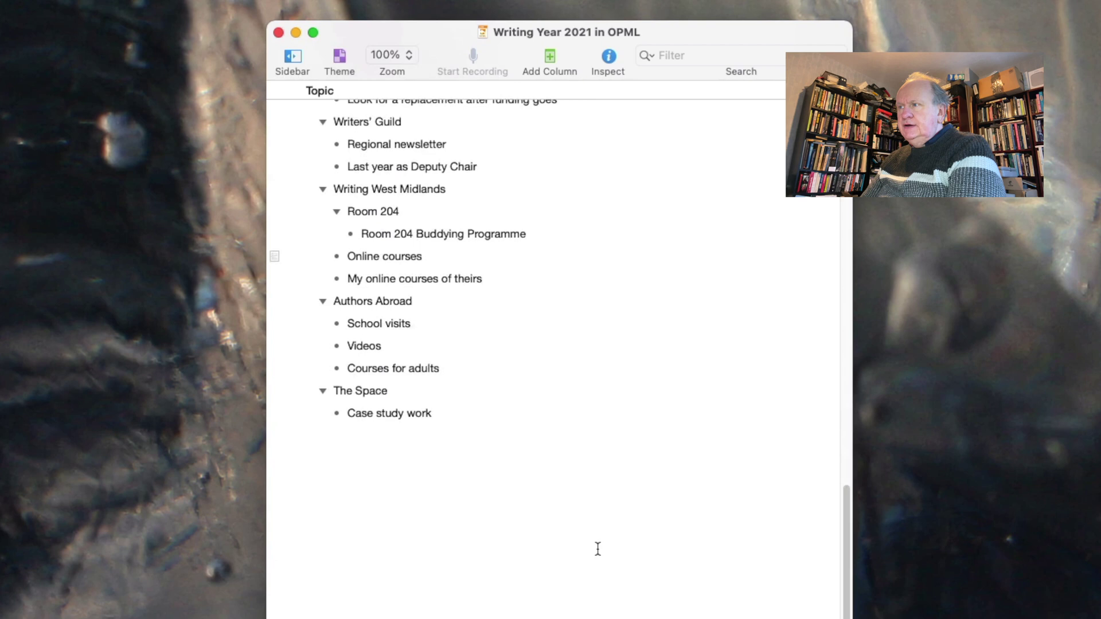
pyautogui.scroll(15, 597, 548)
pyautogui.scroll(-7, 598, 549)
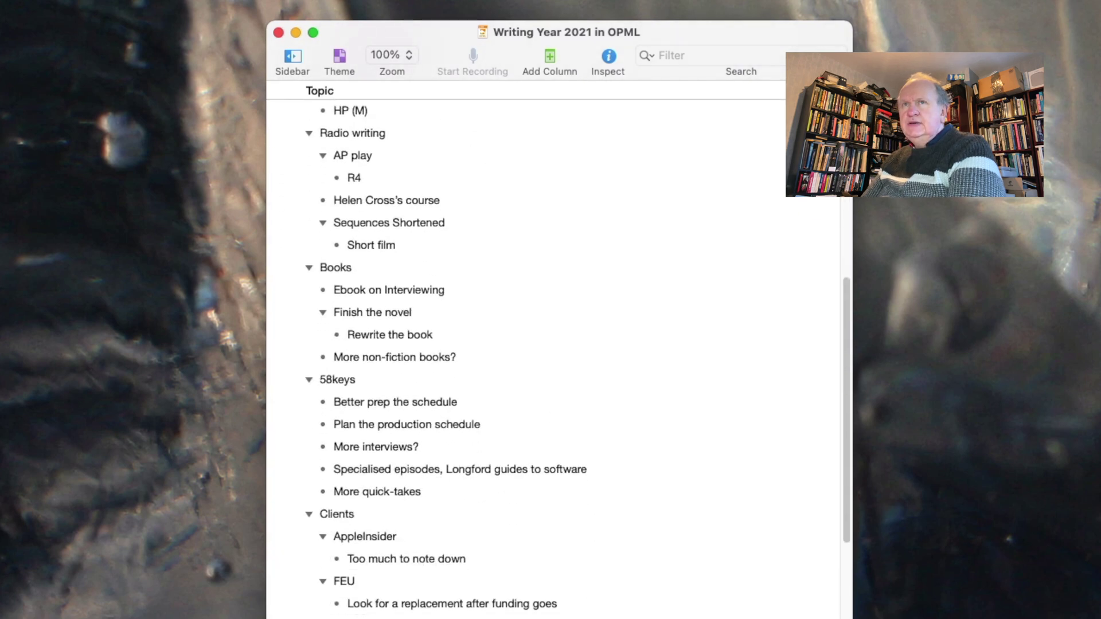
pyautogui.scroll(5, 597, 549)
pyautogui.press('super+Left')
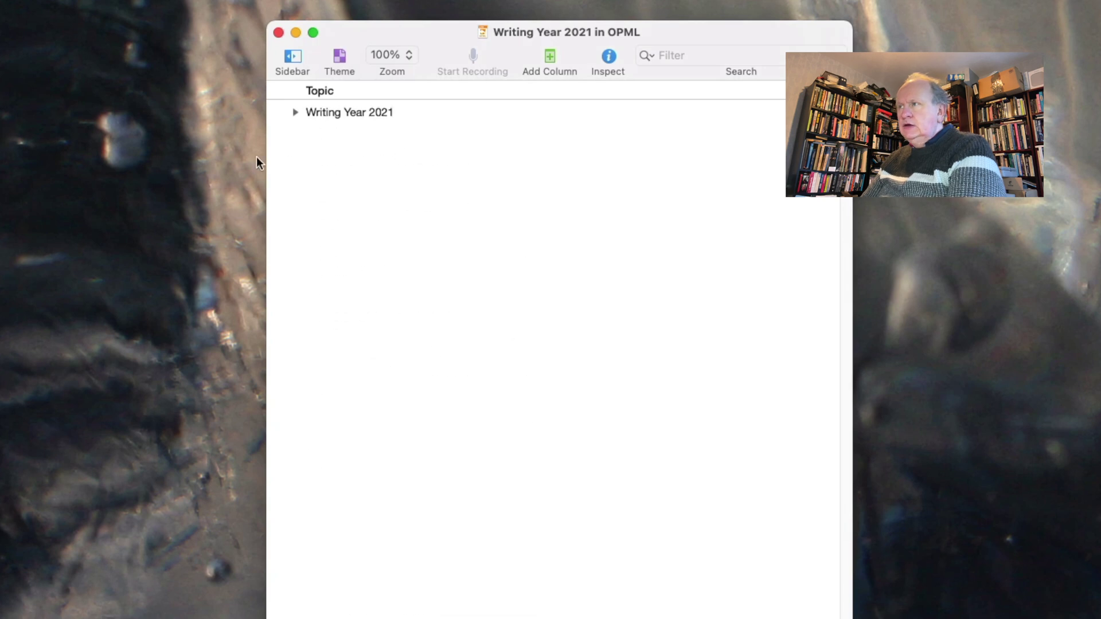
# Under 58keys, add 'Need to get better at promoting on social media' after More quick-takes
pyautogui.click(295, 113)
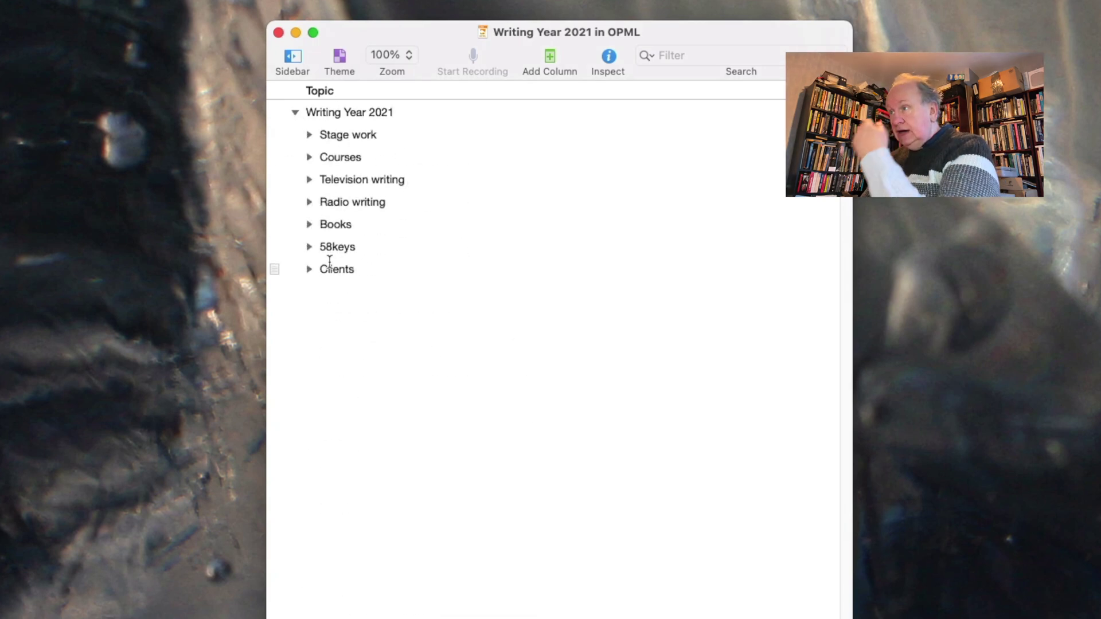
pyautogui.click(310, 247)
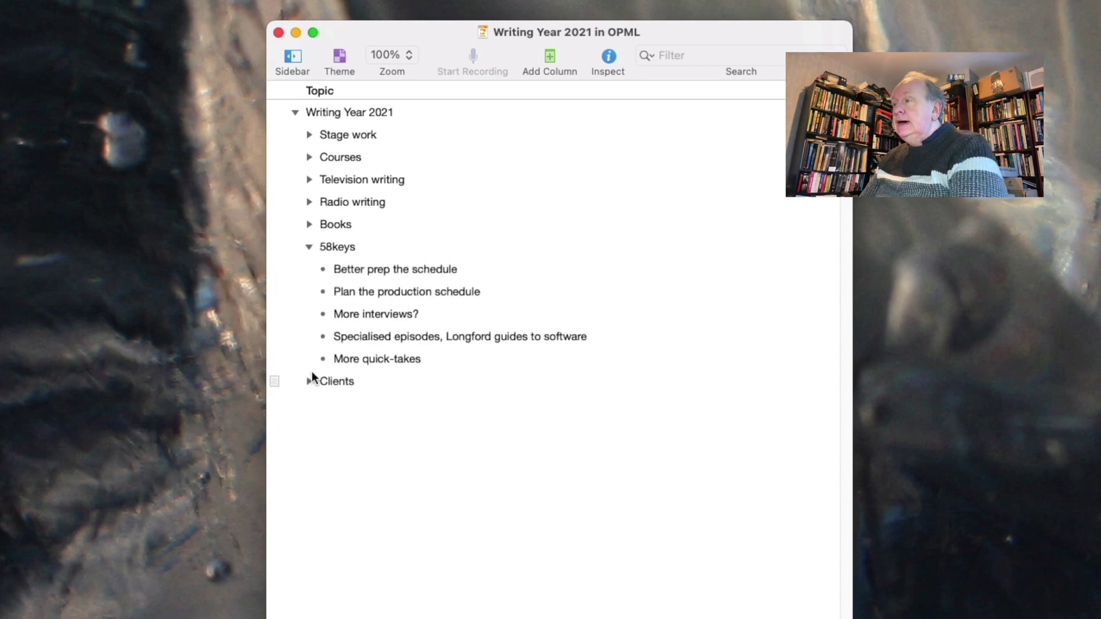
pyautogui.click(495, 369)
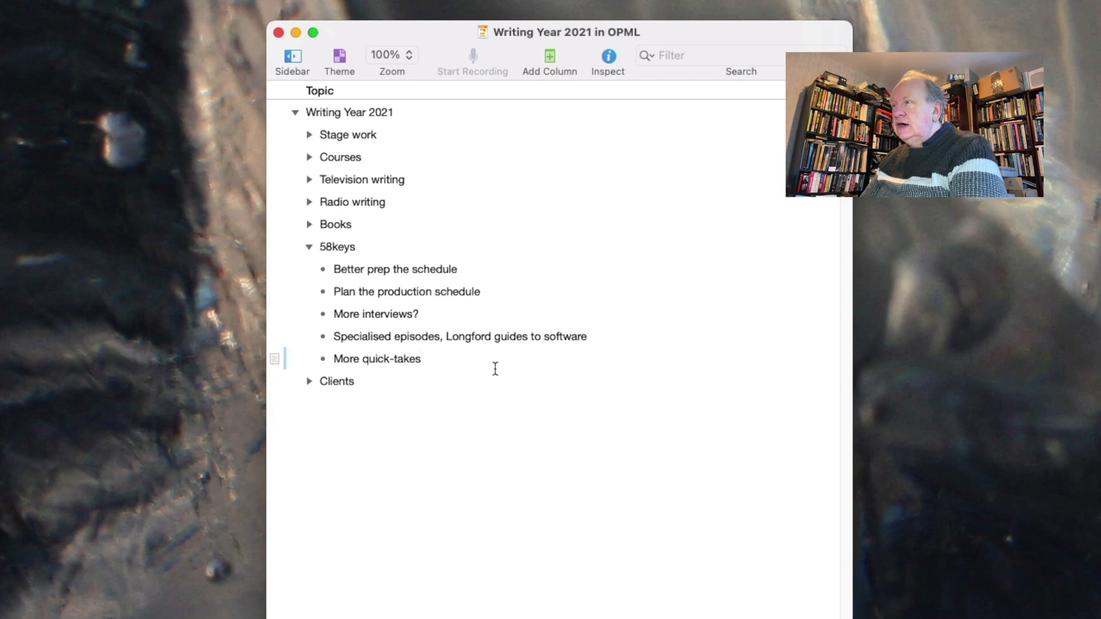
pyautogui.press('Return')
pyautogui.write('Need to get be')
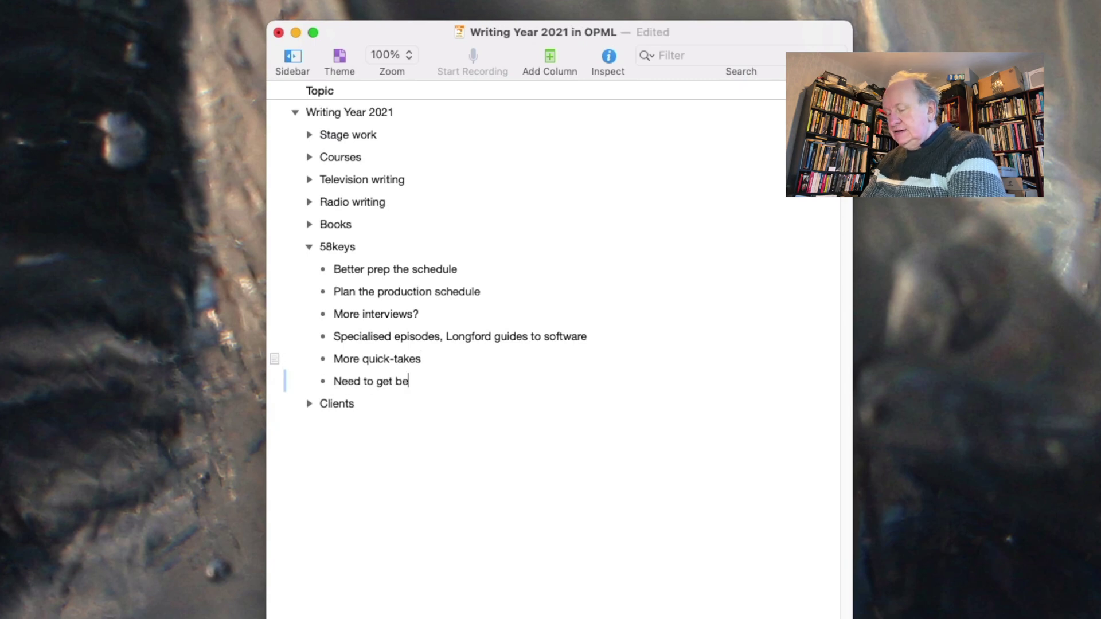
pyautogui.write('tter at promo')
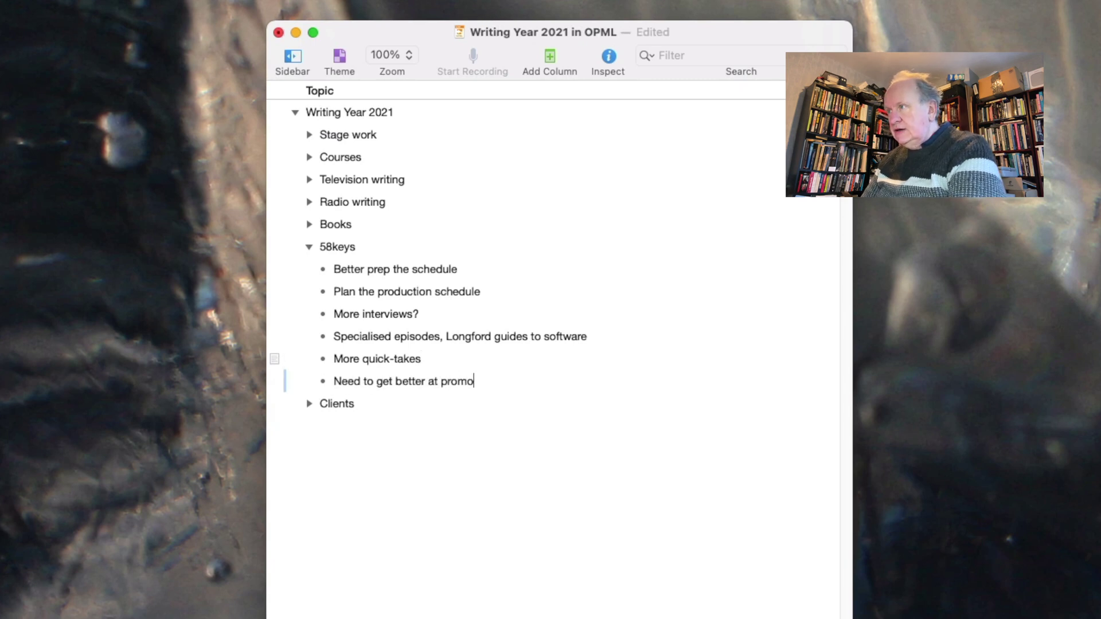
pyautogui.write('ting on socila')
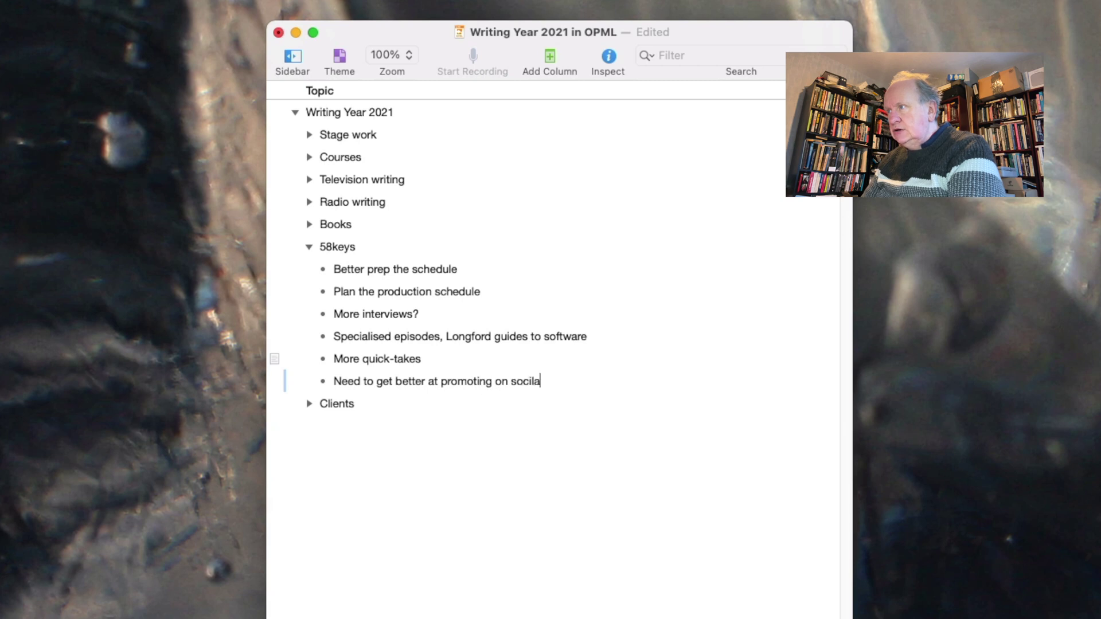
pyautogui.write(' m')
pyautogui.hotkey('alt', 'shift', 'Left')
pyautogui.hotkey('alt', 'shift', 'Left')
pyautogui.write('social')
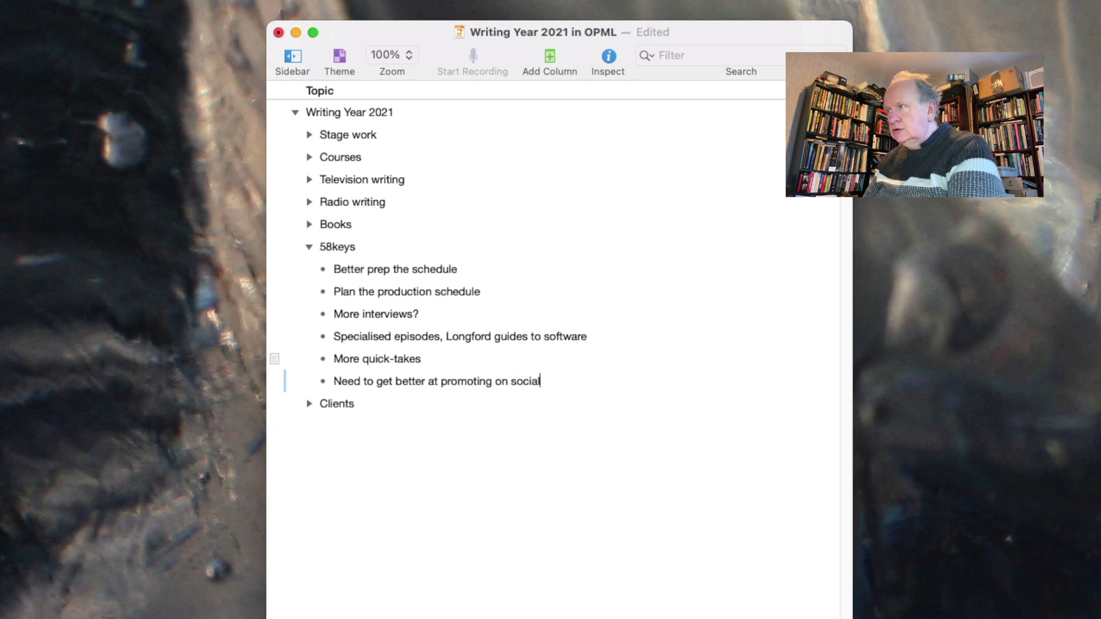
pyautogui.write(' media')
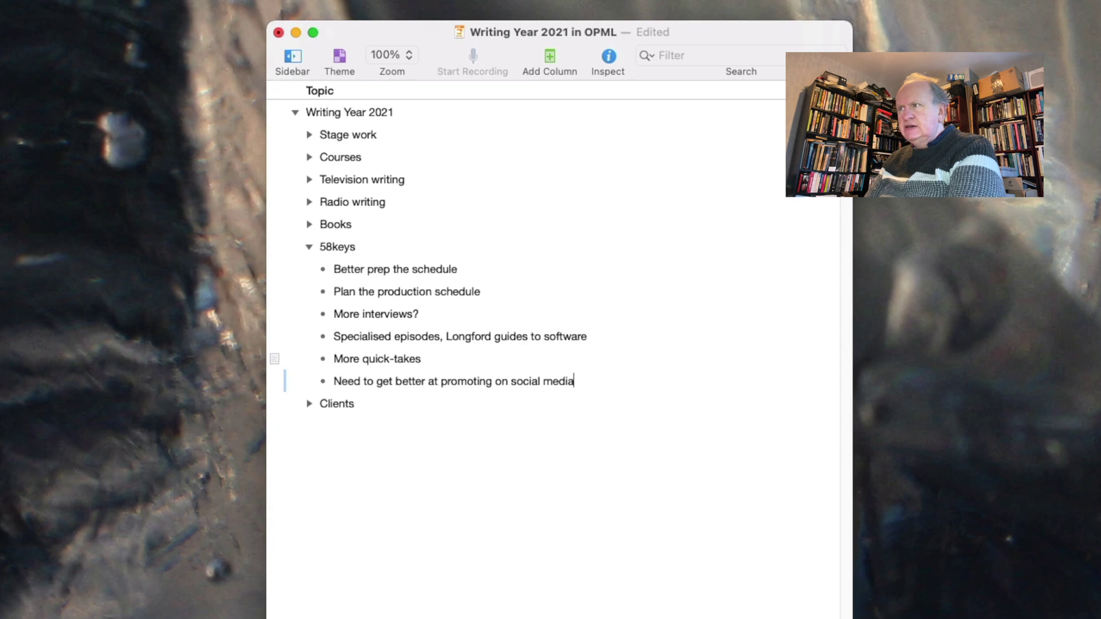
pyautogui.press('Return')
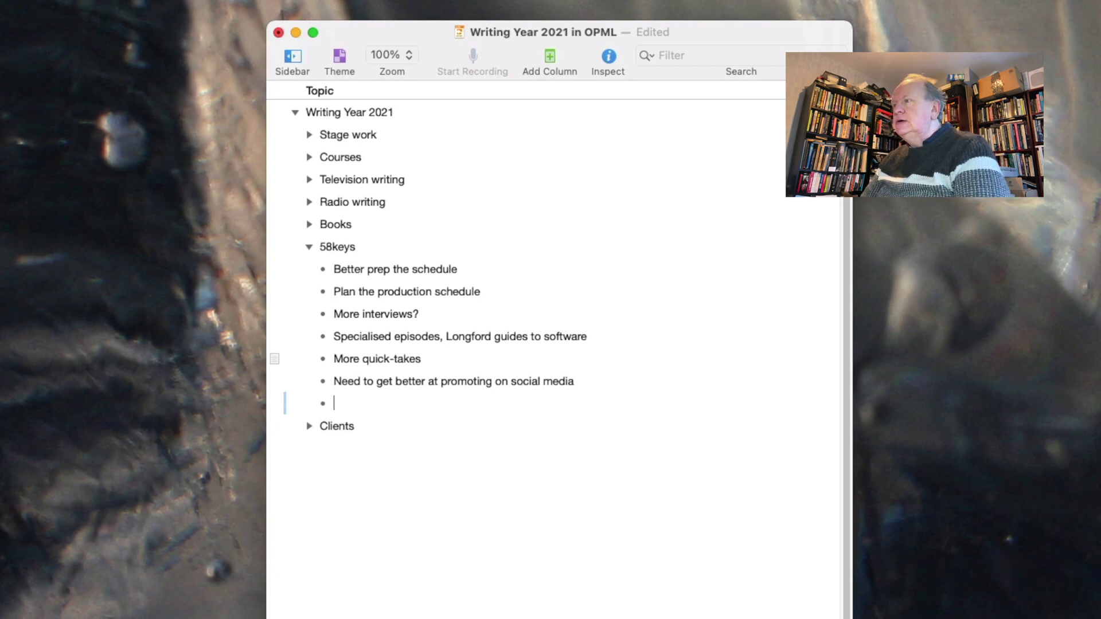
# Add the next row reading 'Get on more podcasts or something', fixing typos
pyautogui.write('Get in more')
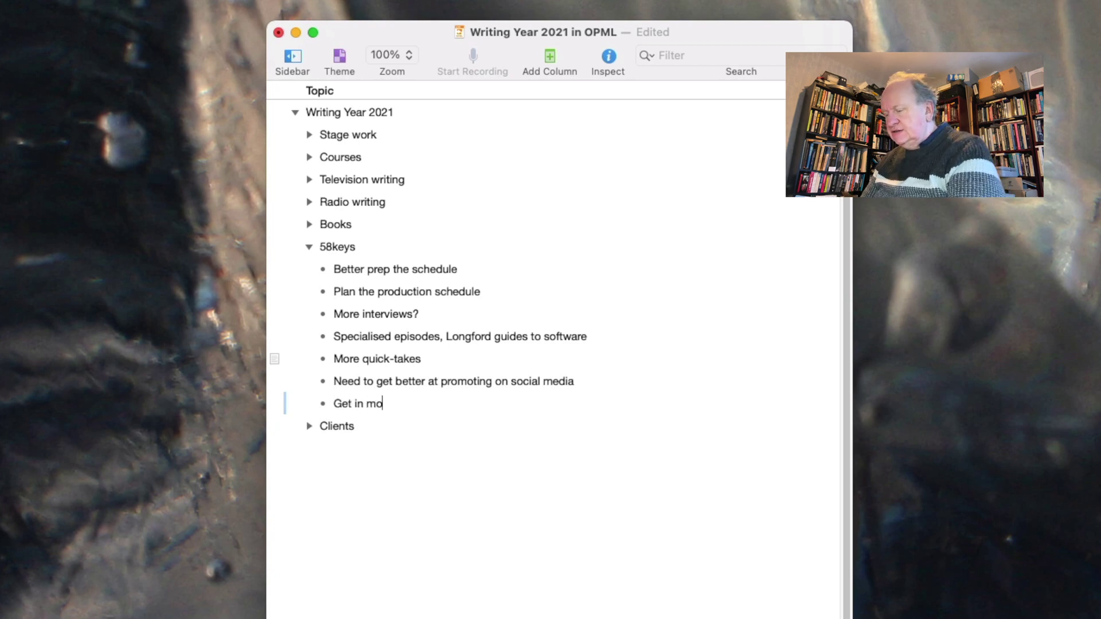
pyautogui.hotkey('shift', 'alt', 'Left')
pyautogui.hotkey('shift', 'alt', 'Left')
pyautogui.write('on m')
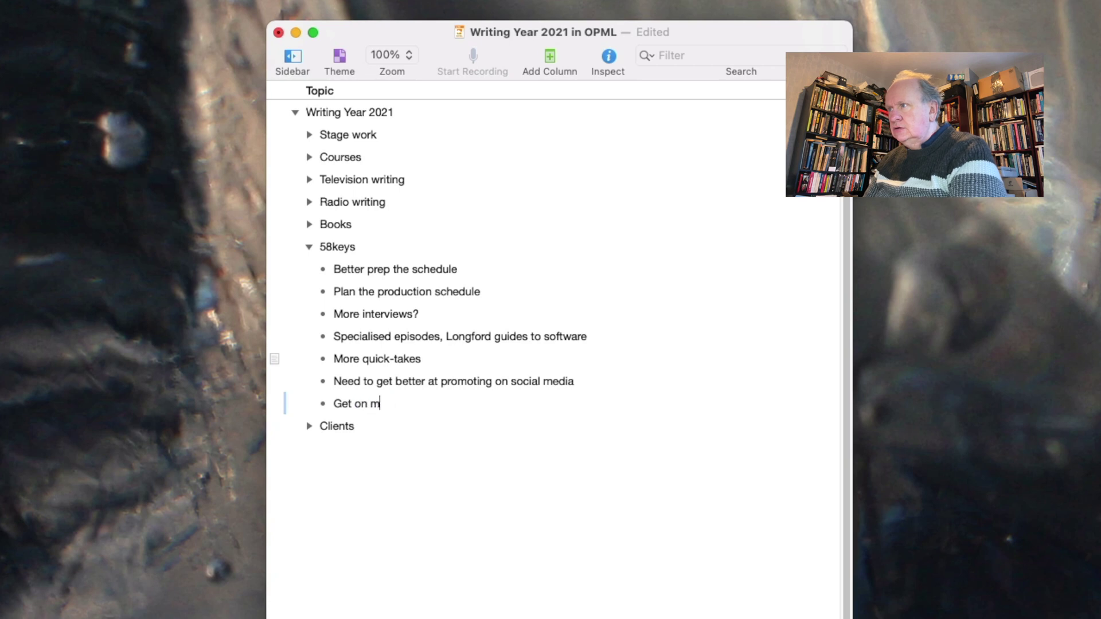
pyautogui.write('ore podcasts or something')
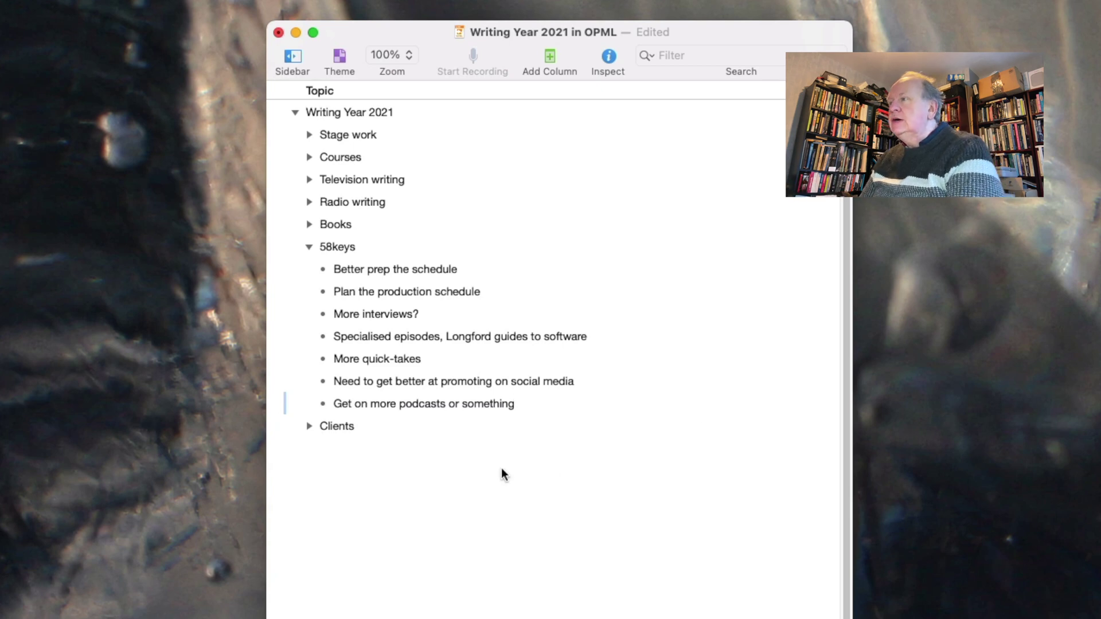
# Change 'More interviews?' to 'More interviews' and add sub-item 'Regularly? Monthly? In seasons?'
pyautogui.click(461, 316)
pyautogui.press('BackSpace')
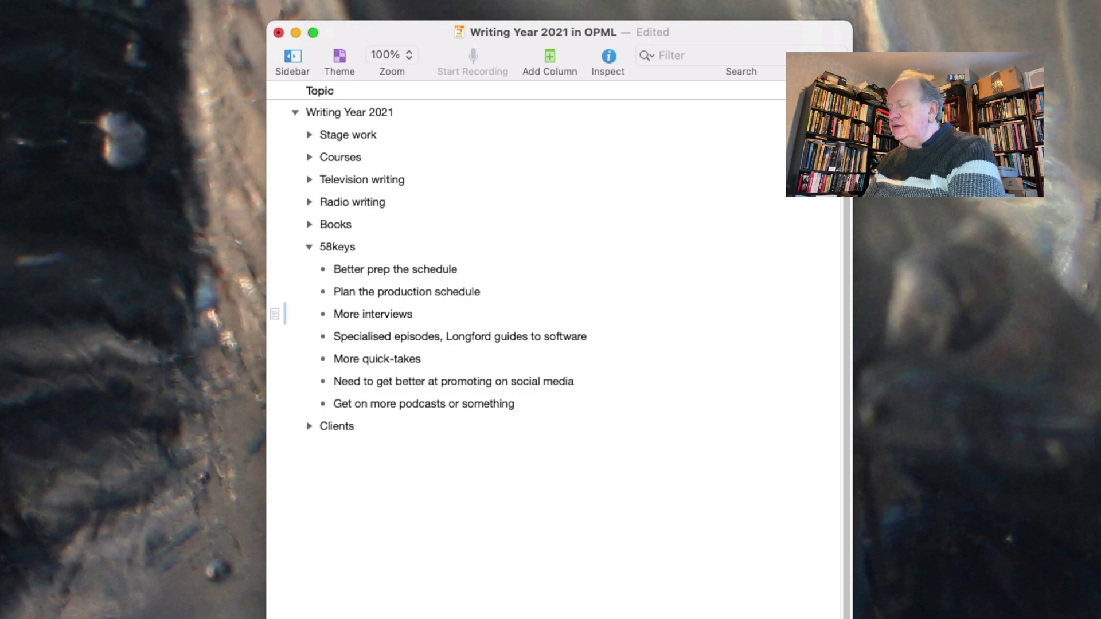
pyautogui.press('Return')
pyautogui.press('Tab')
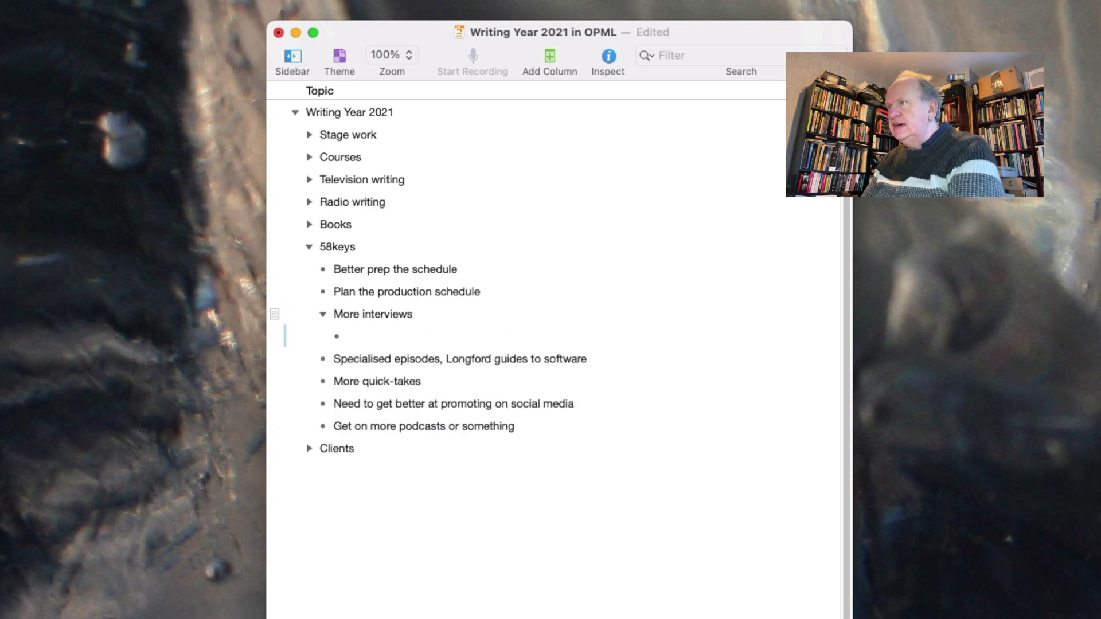
pyautogui.write('Regularly')
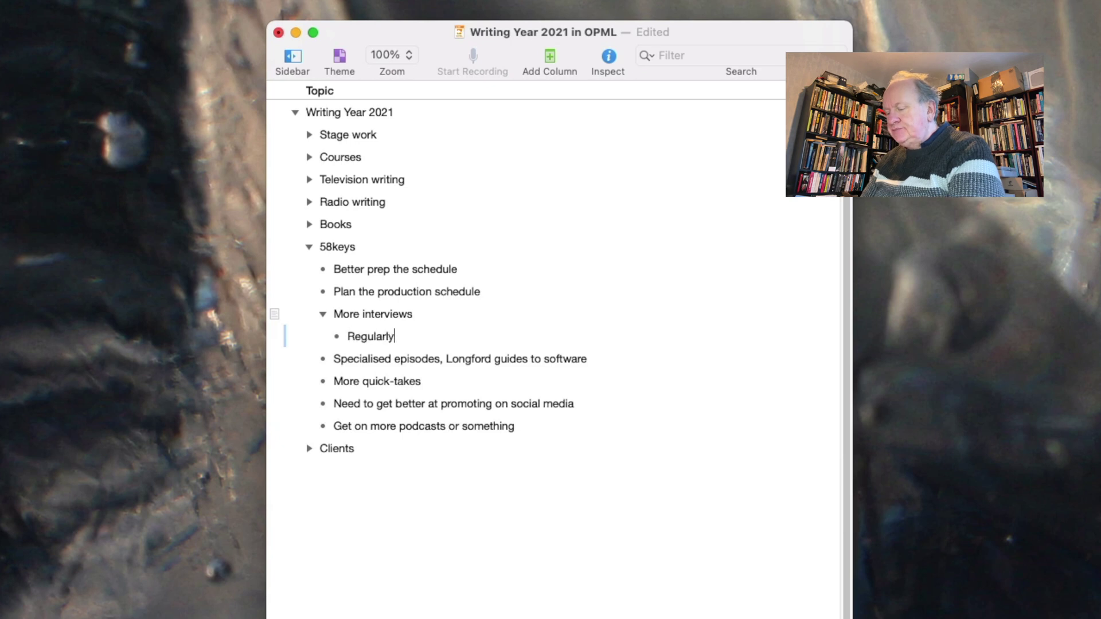
pyautogui.write('? Monthly? ')
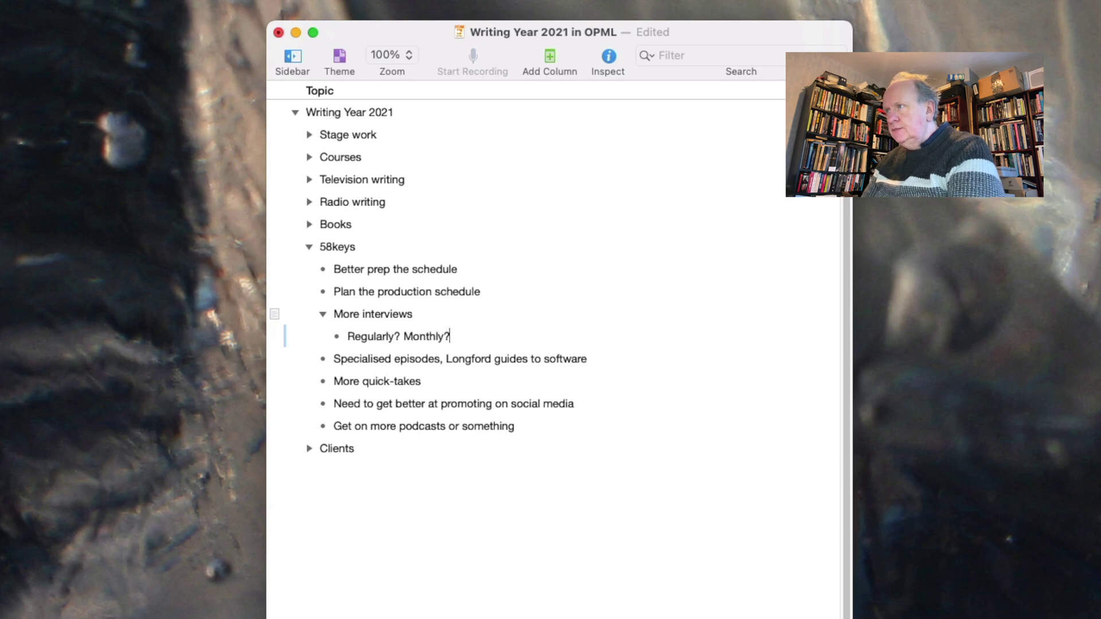
pyautogui.write('In s')
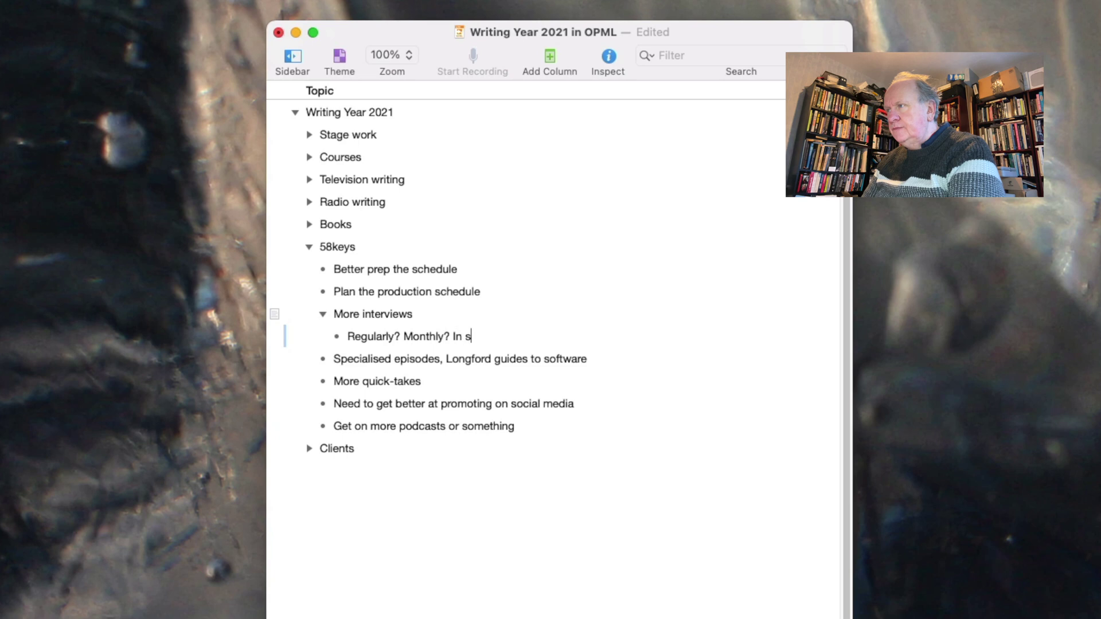
pyautogui.write('easons?')
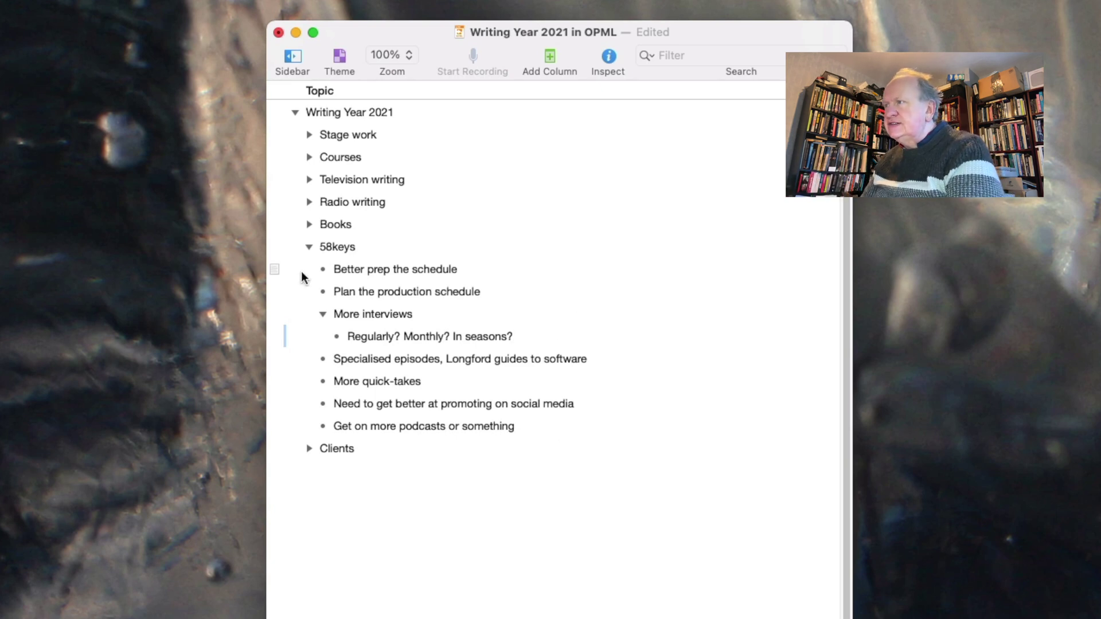
# Rename the first 58keys item to 'Better prep the TX schedule'
pyautogui.click(321, 272)
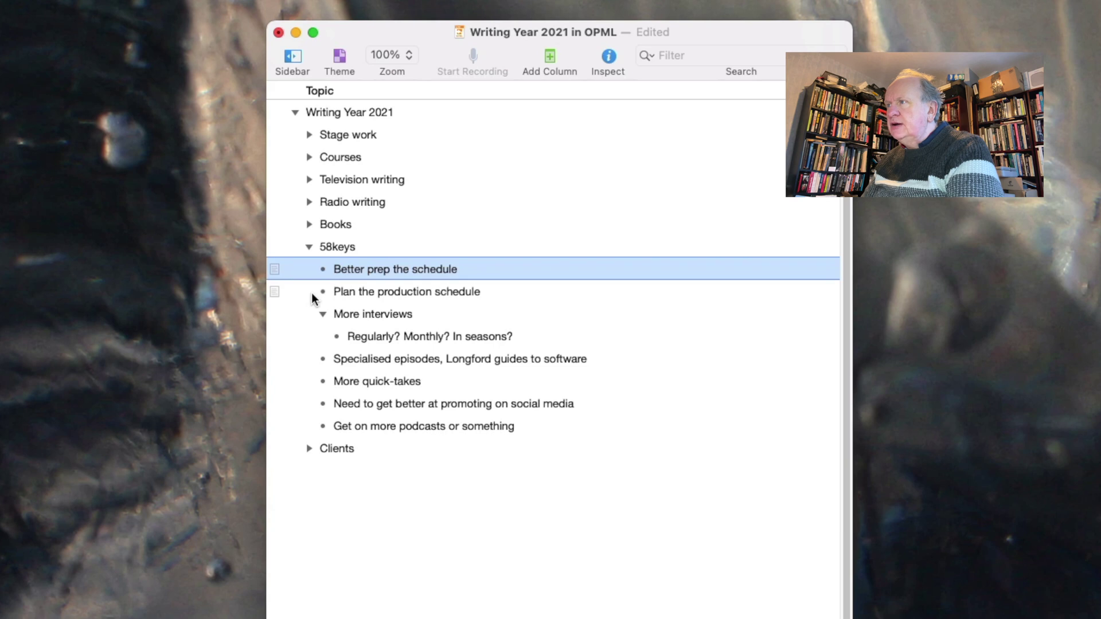
pyautogui.keyDown('shift'); pyautogui.click(315, 292); pyautogui.keyUp('shift')
pyautogui.click(412, 263)
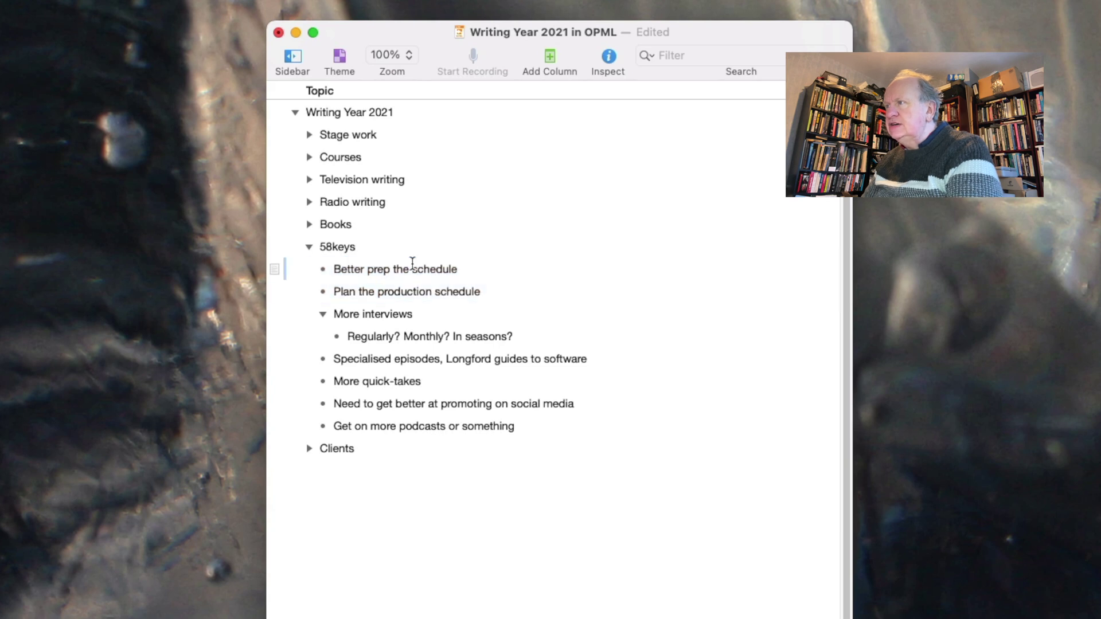
pyautogui.write('TX')
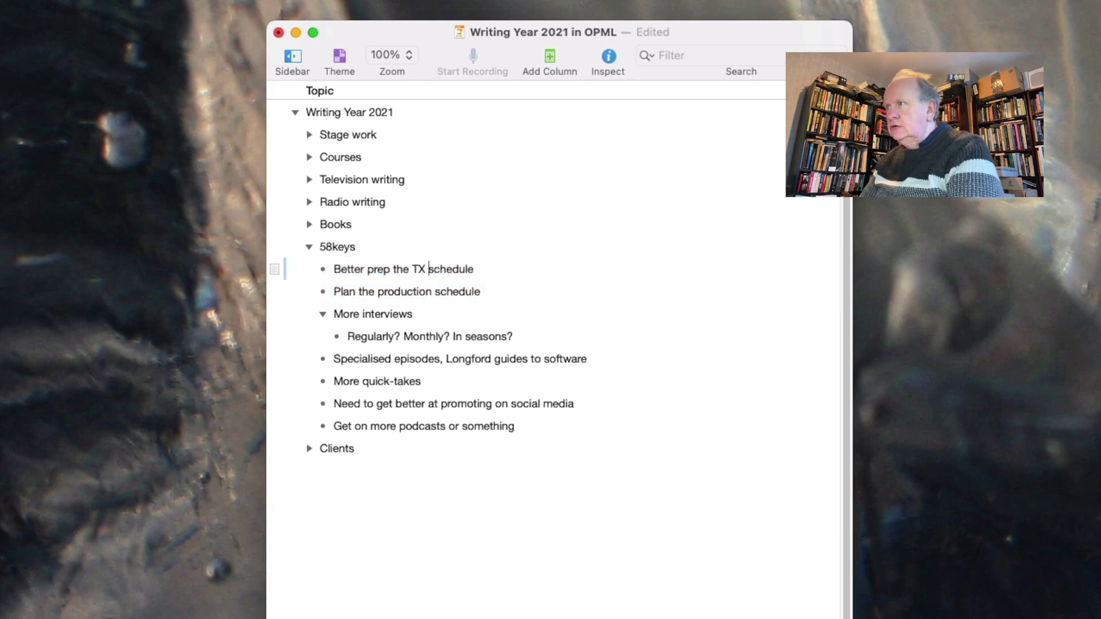
# Select the TX schedule, production schedule and podcasts rows together
pyautogui.click(308, 267)
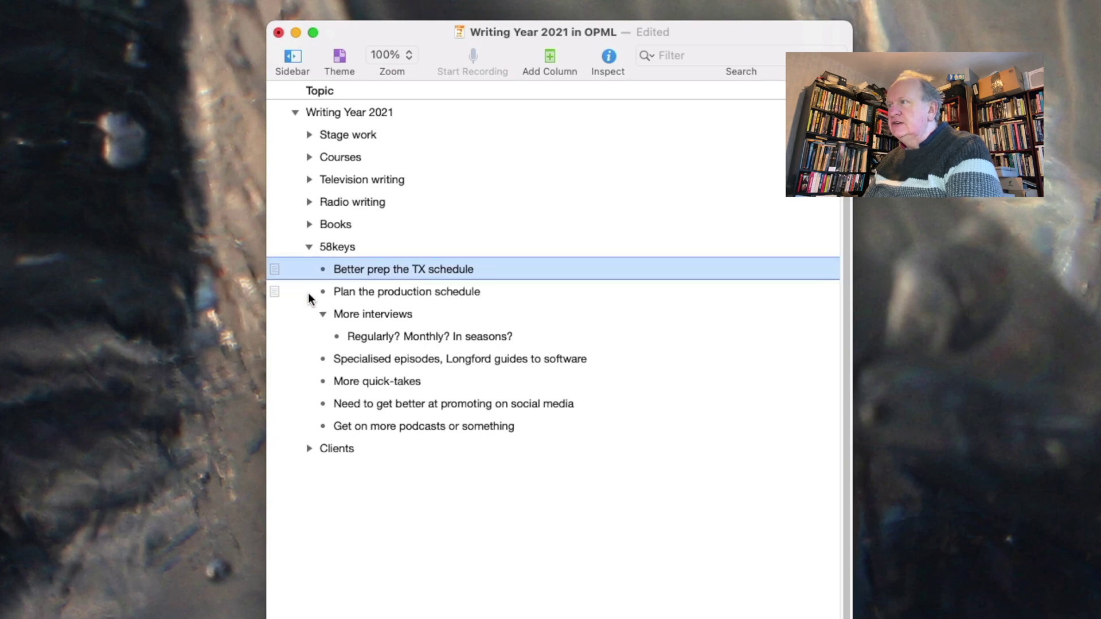
pyautogui.keyDown('shift'); pyautogui.click(310, 296); pyautogui.keyUp('shift')
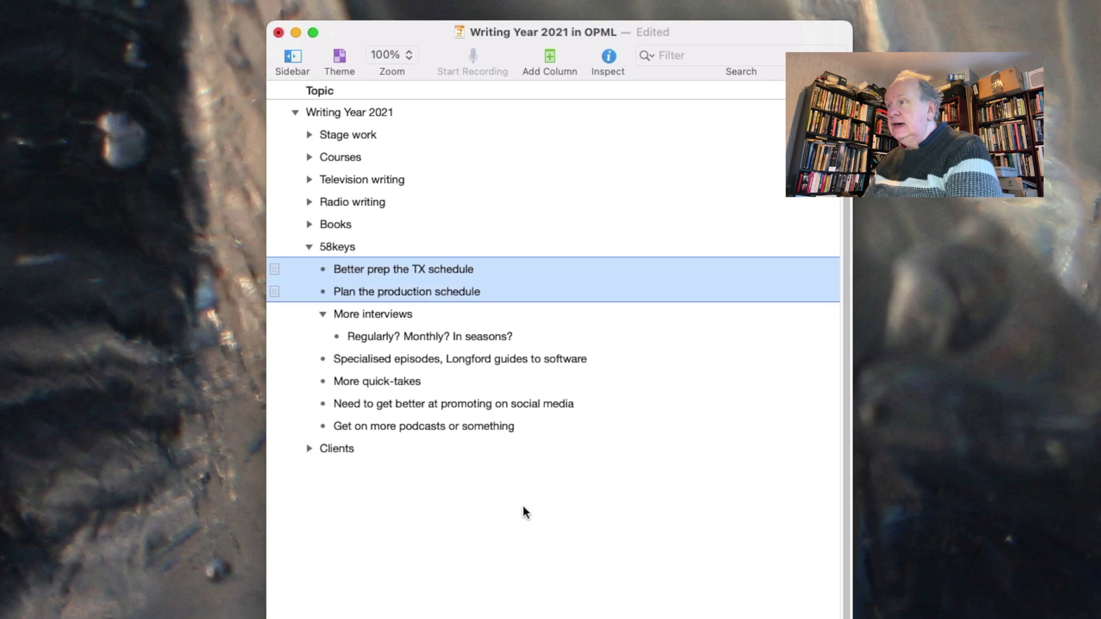
pyautogui.keyDown('super'); pyautogui.click(312, 427); pyautogui.keyUp('super')
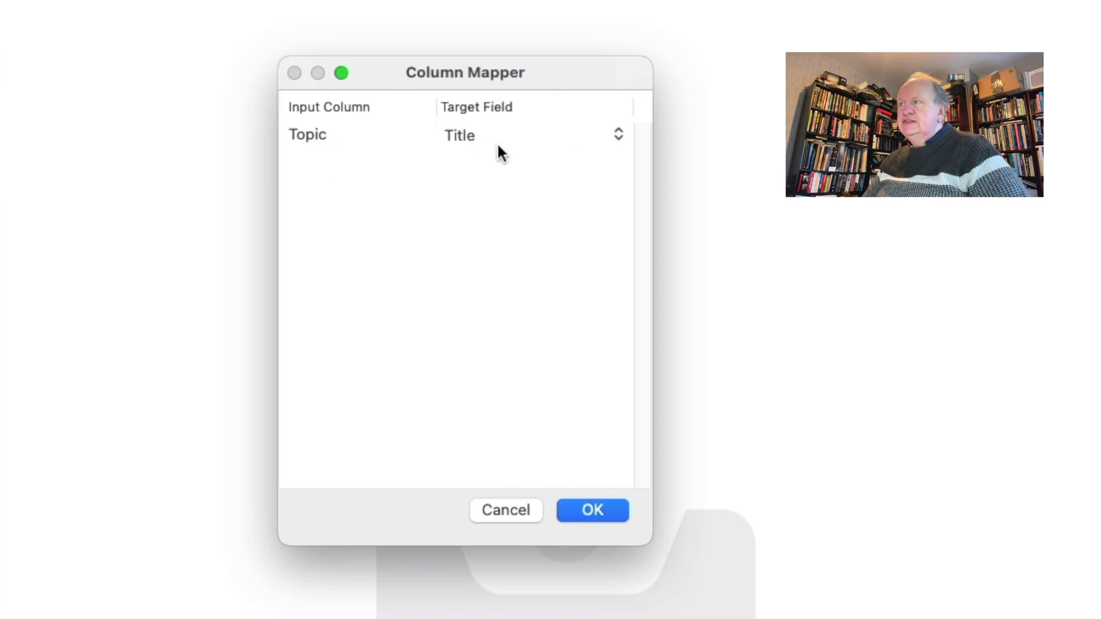
# In the Column Mapper, keep the Topic column mapped to the Title field
pyautogui.click(518, 131)
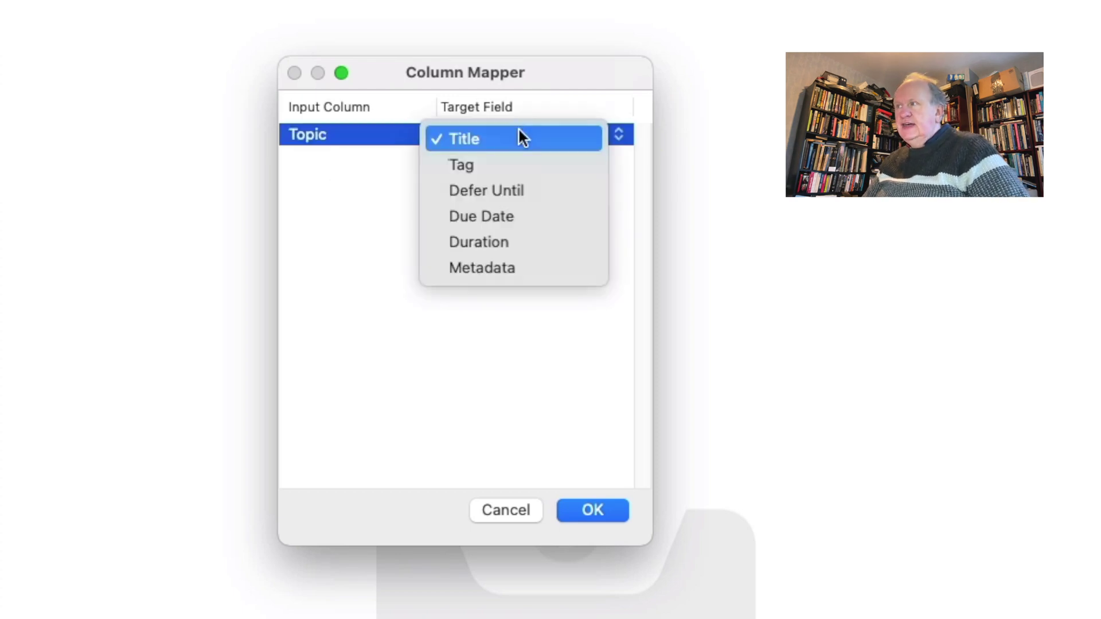
pyautogui.click(619, 167)
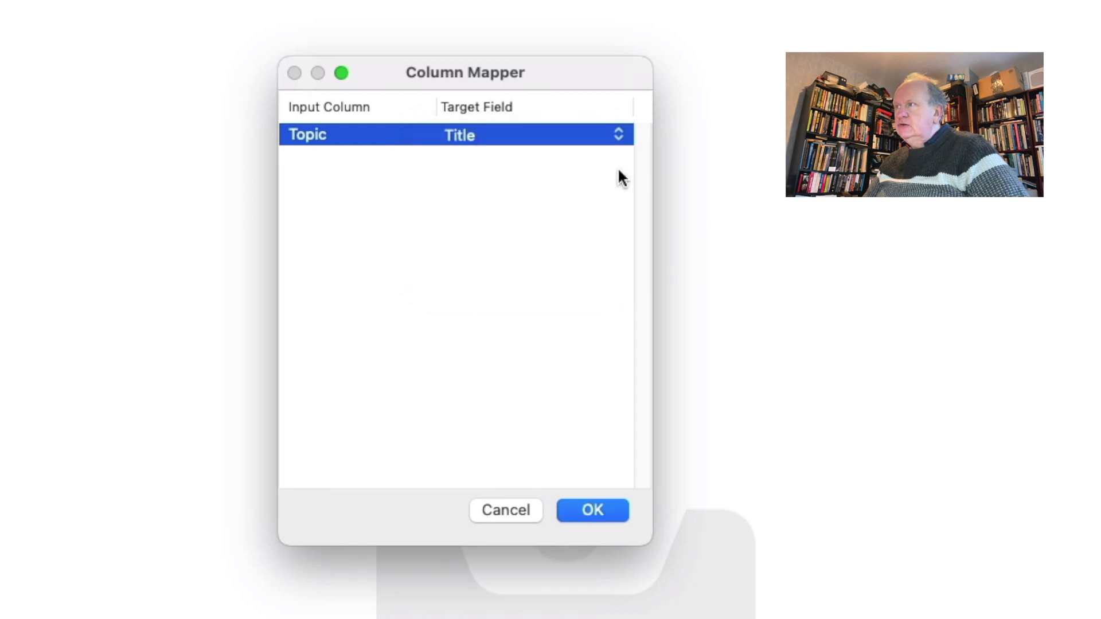
# Accept the mapping and assign the podcasts task to the 58keys General project
pyautogui.click(591, 510)
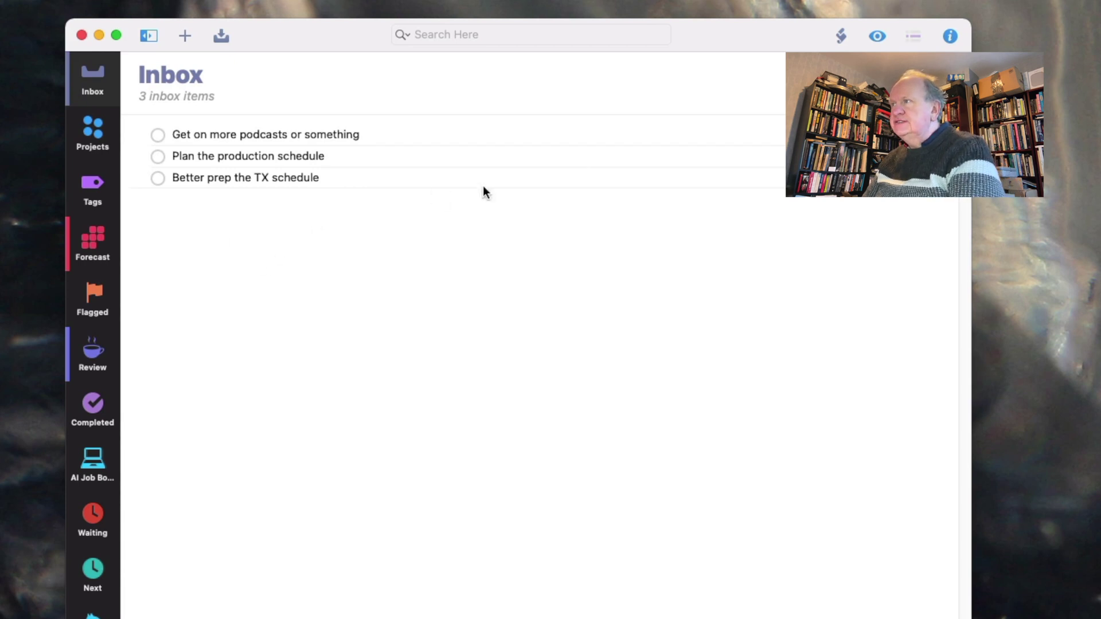
pyautogui.click(531, 136)
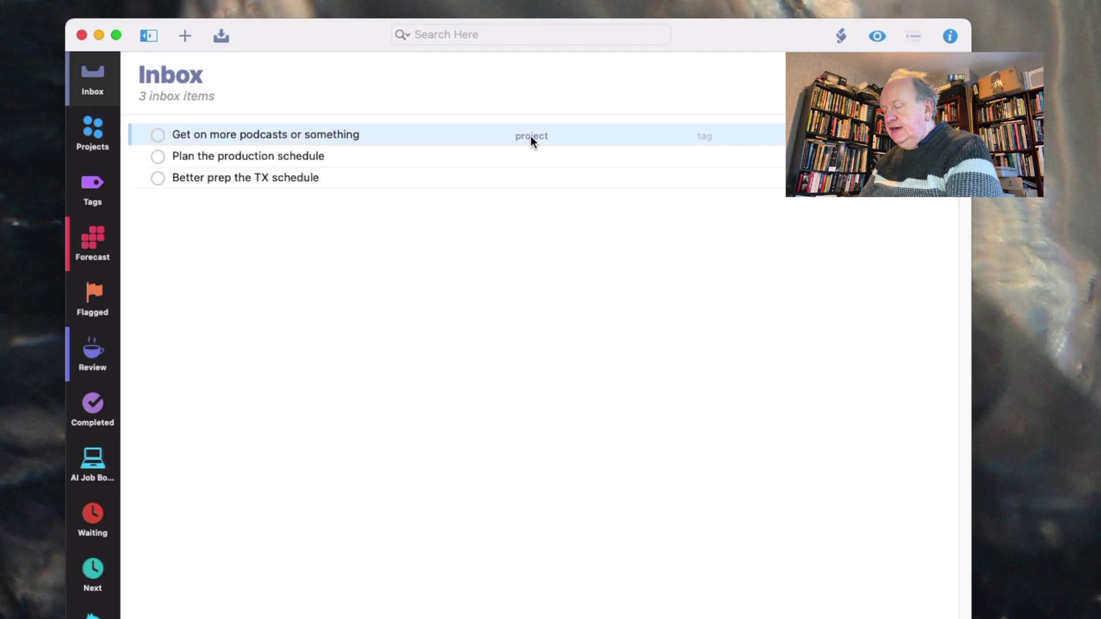
pyautogui.click(531, 136)
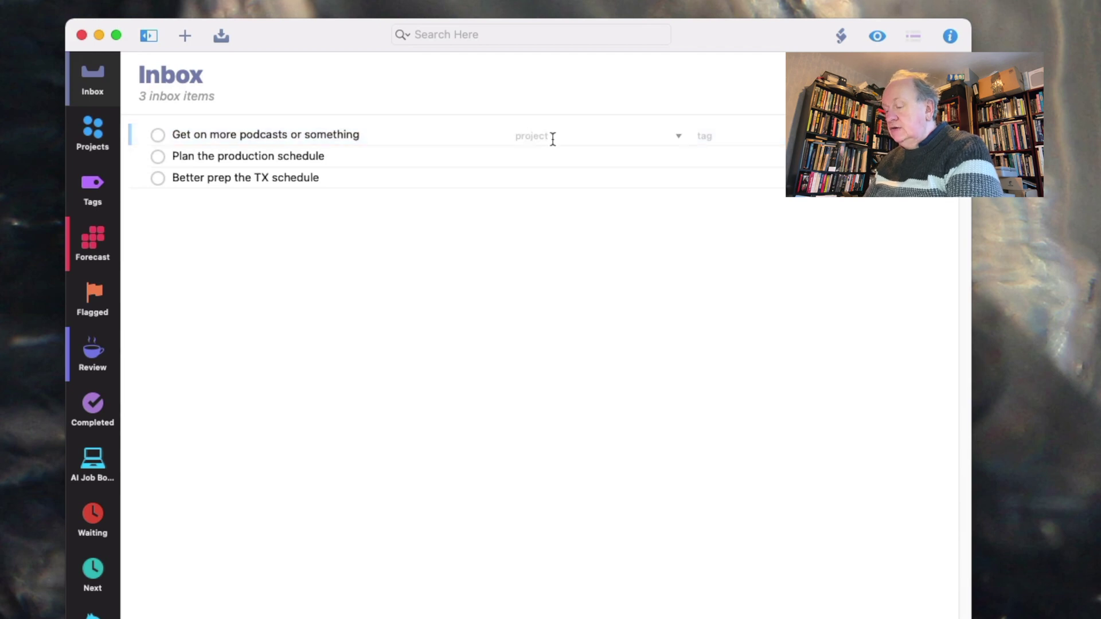
pyautogui.write('58key')
pyautogui.press('Return')
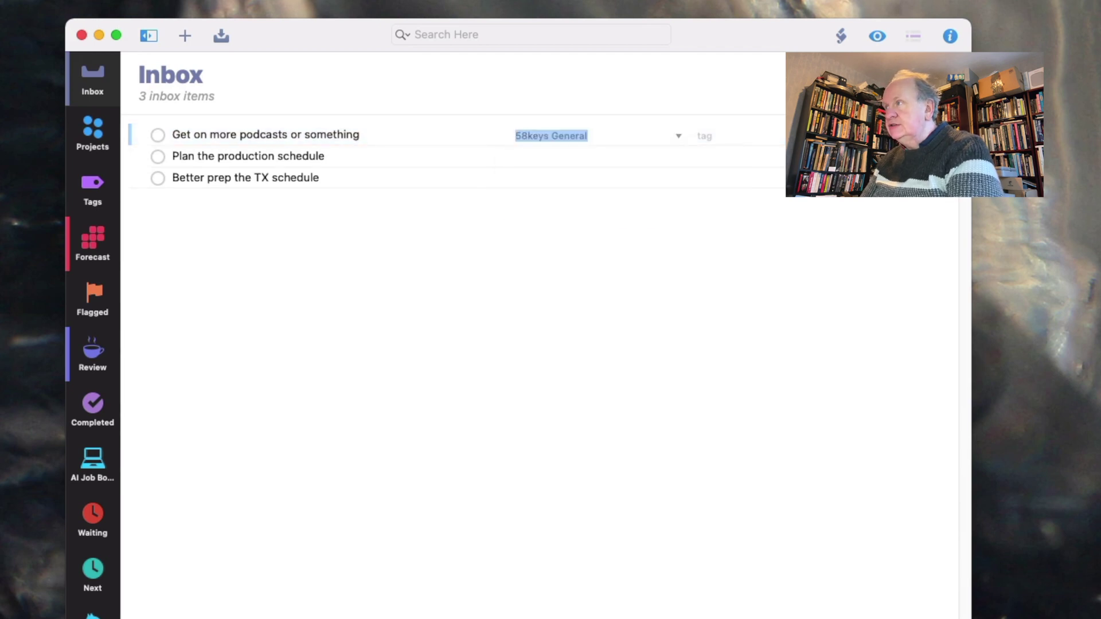
# Assign the production schedule and TX schedule tasks to 58keys General, then clean up the inbox
pyautogui.click(538, 160)
pyautogui.click(545, 158)
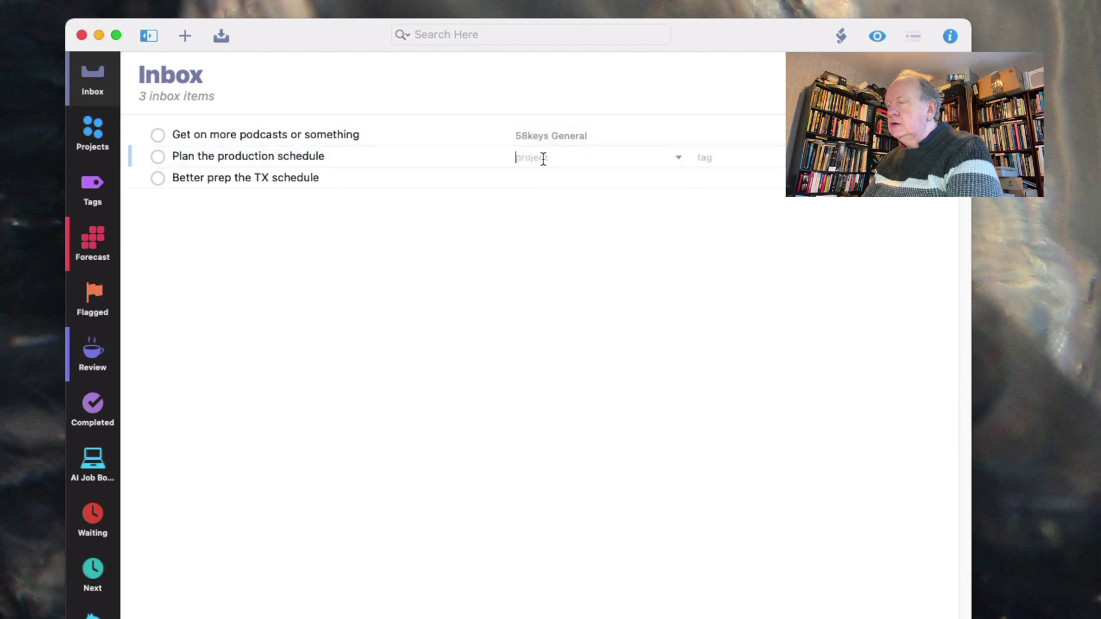
pyautogui.write('58ke')
pyautogui.press('Return')
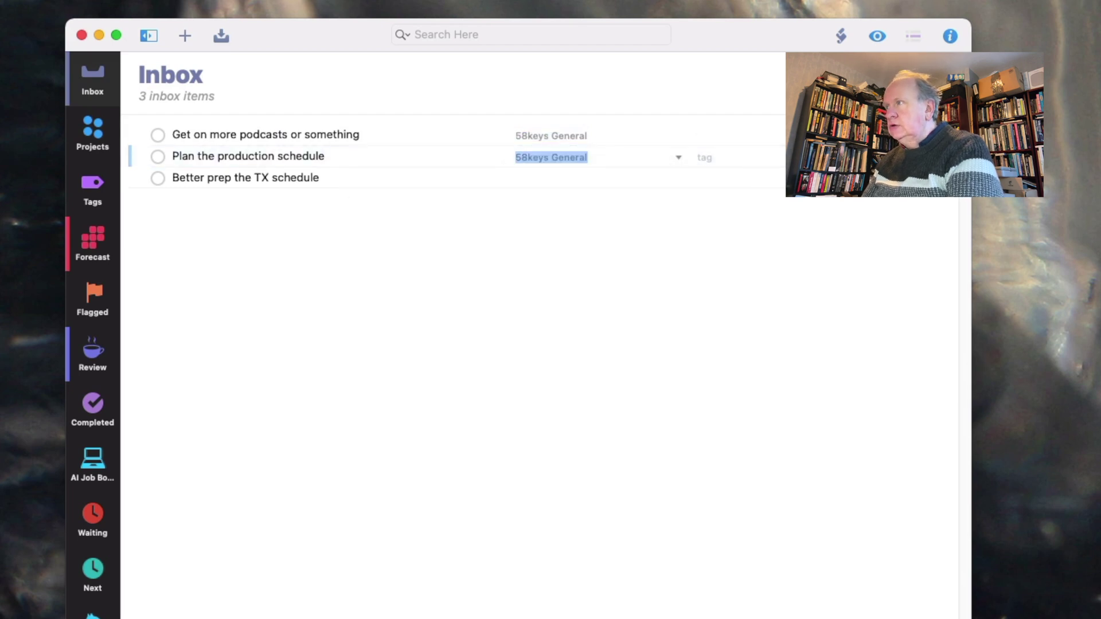
pyautogui.click(524, 178)
pyautogui.click(524, 178)
pyautogui.write('58k')
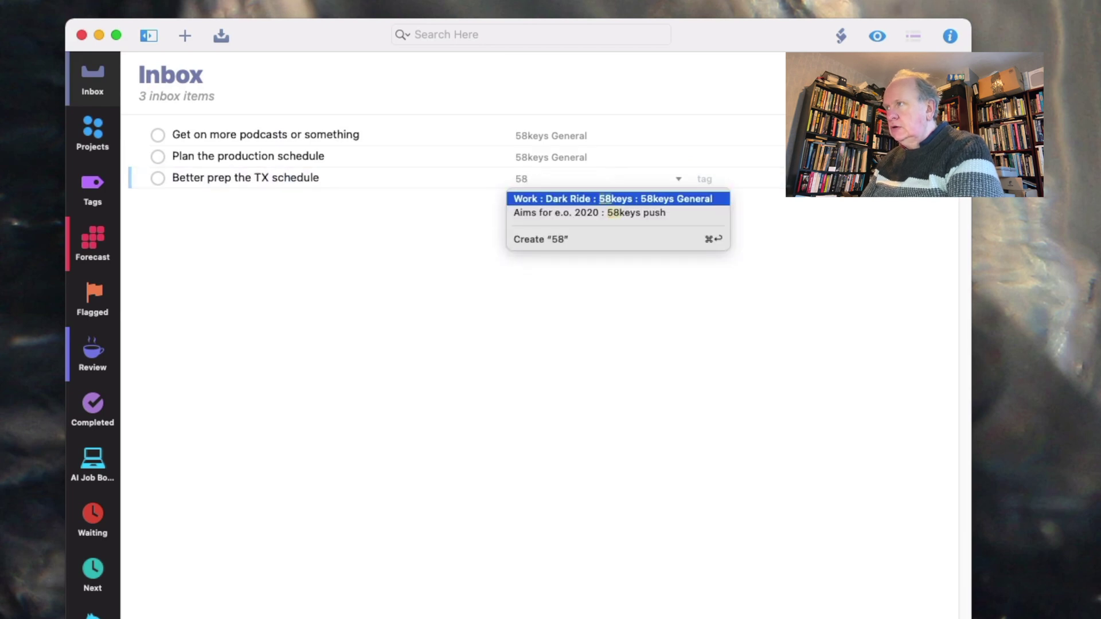
pyautogui.press('Return')
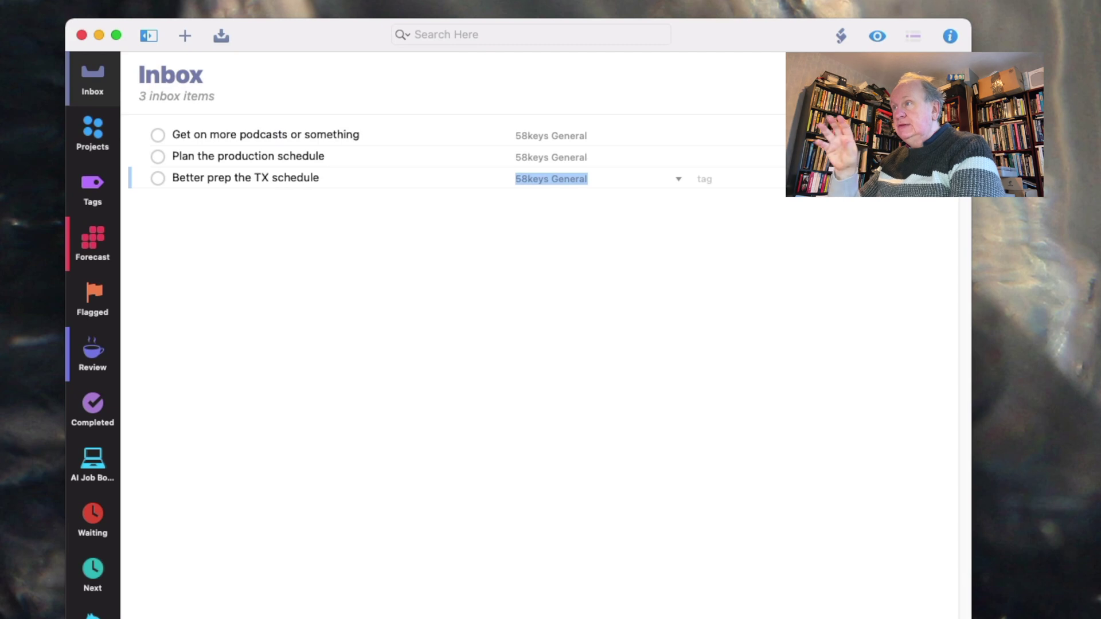
pyautogui.press('super+k')
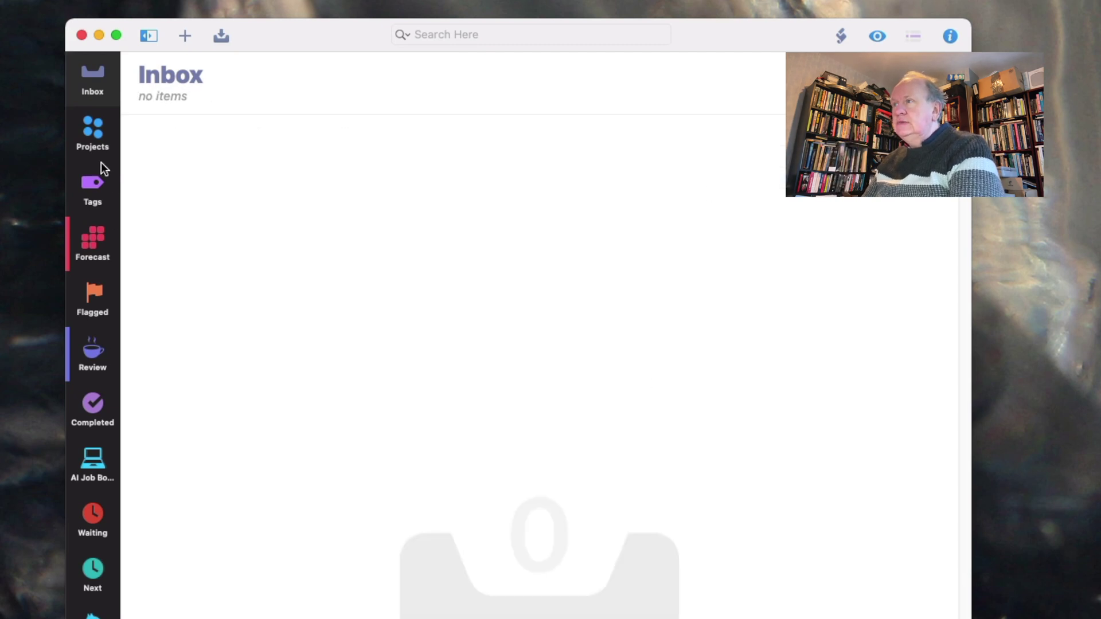
# Switch to the Projects view to see 58keys General with its 13 actions
pyautogui.click(91, 130)
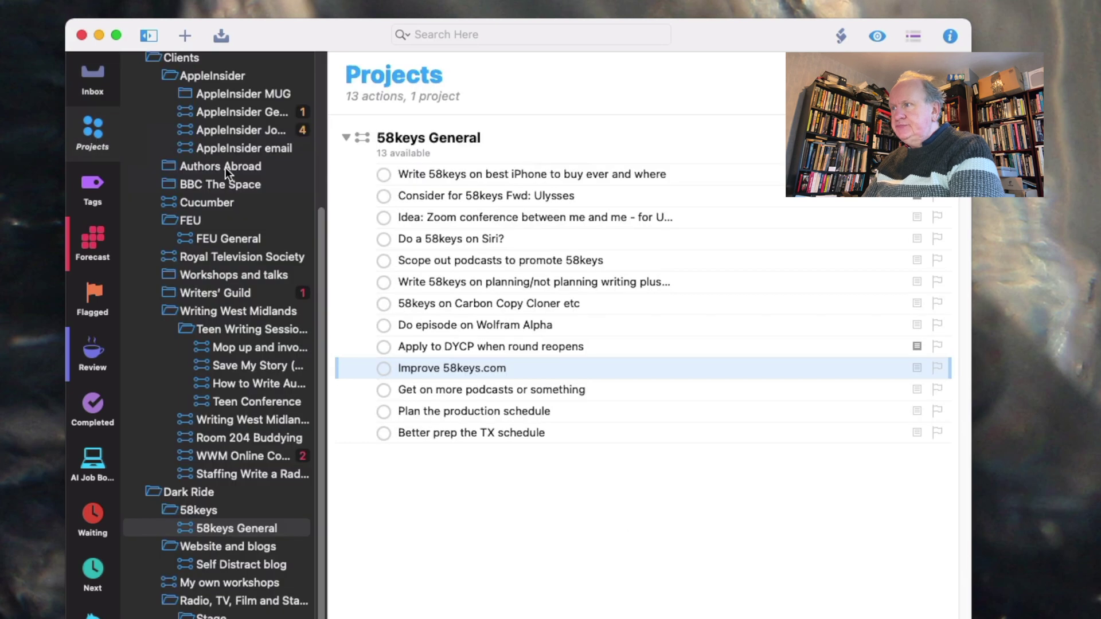
pyautogui.scroll(1, 226, 167)
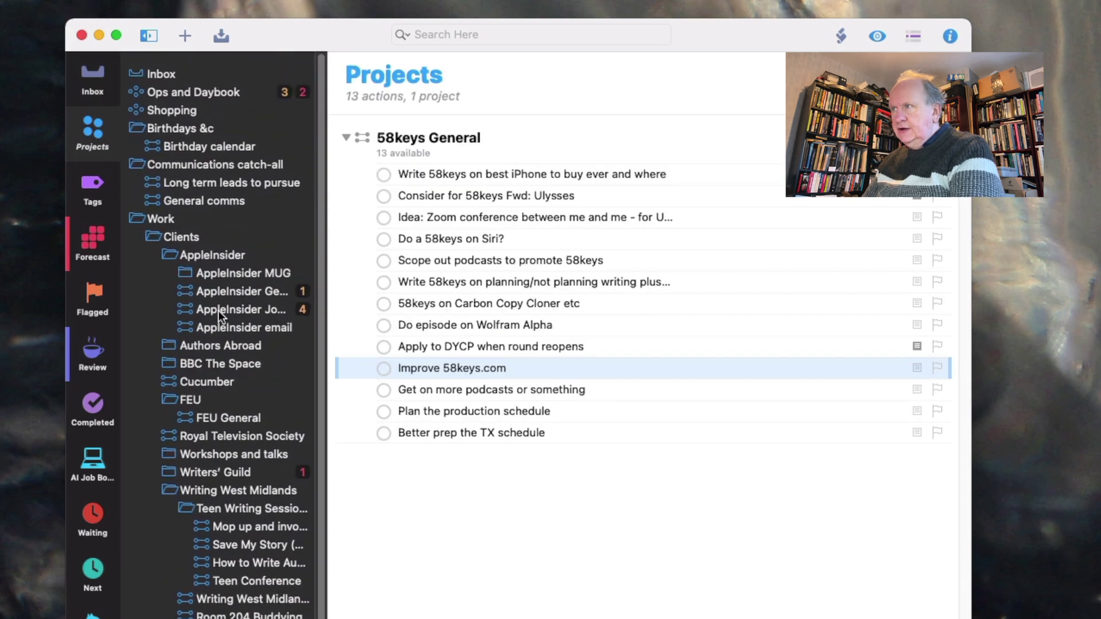